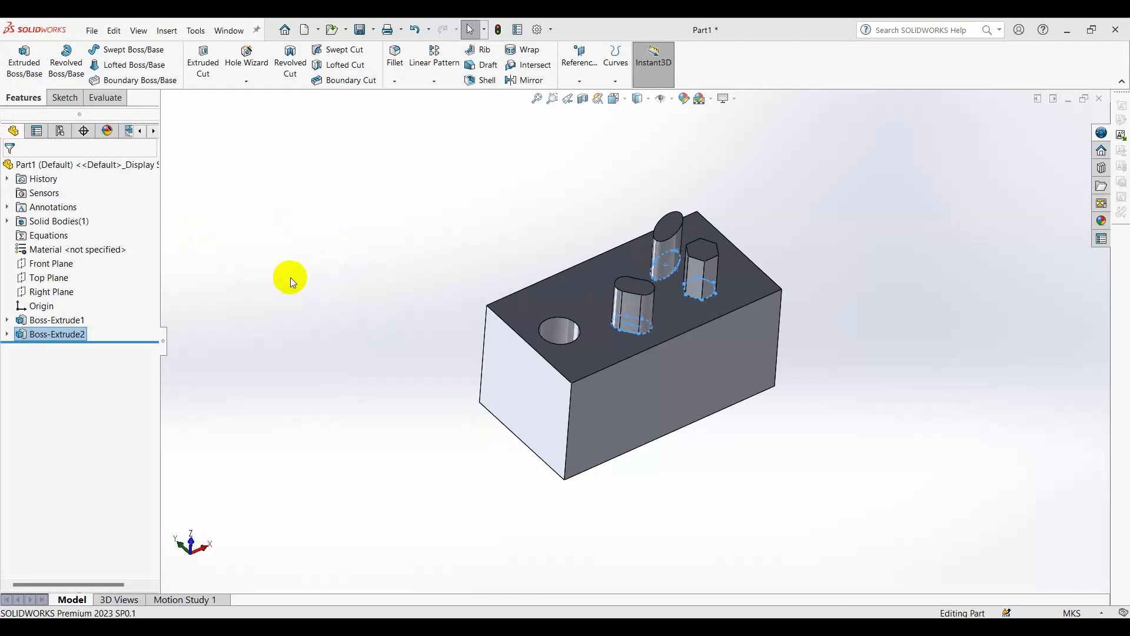
Add the Markup tab to the CommandManager and start a markup session on the block part.
{"action": "right_click", "coordinate": [116, 98]}
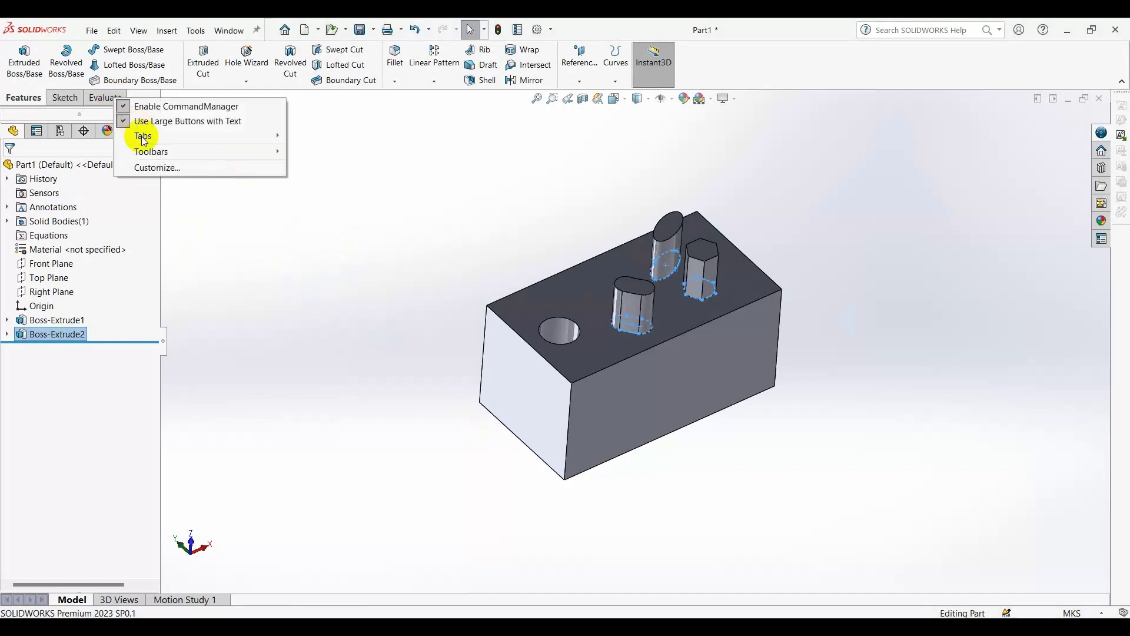
{"action": "left_click", "coordinate": [344, 299]}
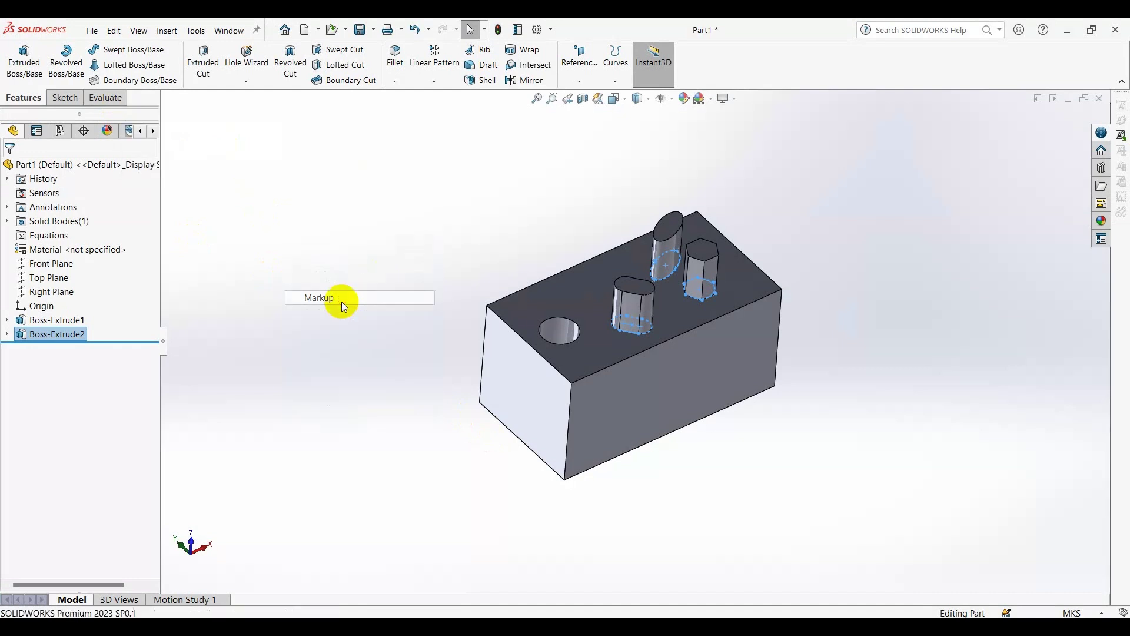
{"action": "left_click", "coordinate": [100, 98]}
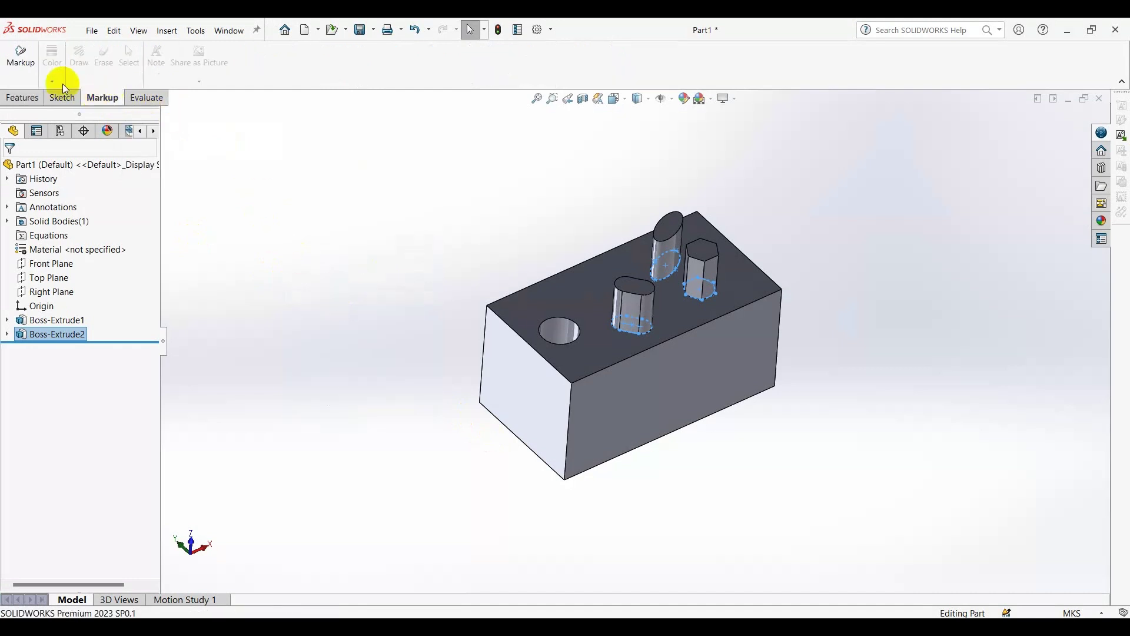
{"action": "left_click", "coordinate": [26, 74]}
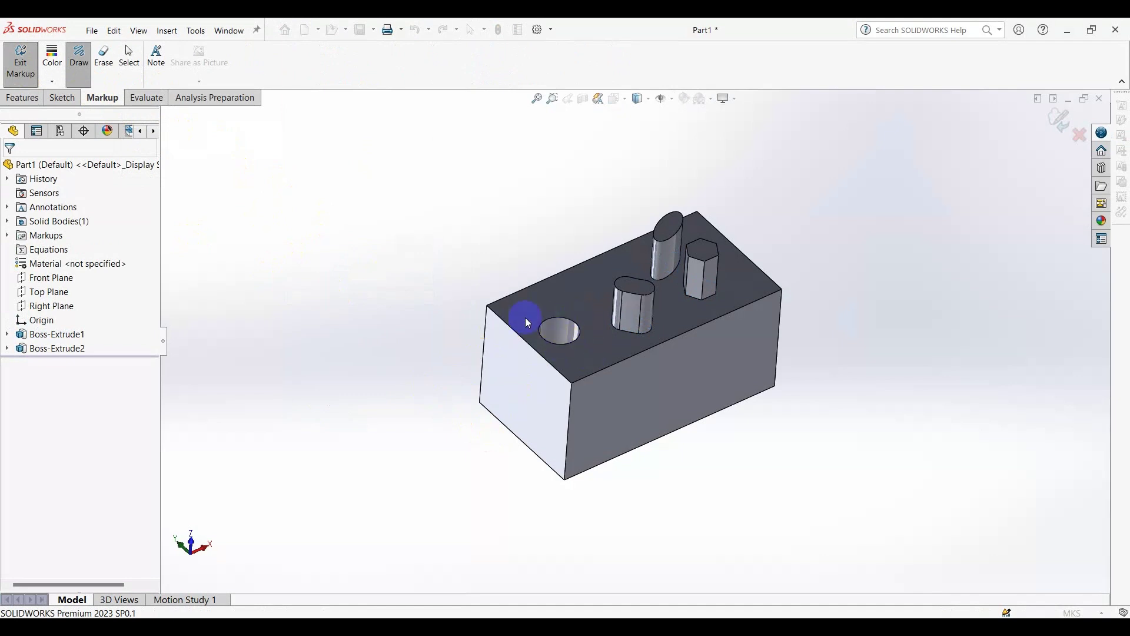
Thicken the ink stroke and draw a freehand arrow toward the block's front bottom edge.
{"action": "left_click_drag", "start_coordinate": [303, 518], "coordinate": [460, 437]}
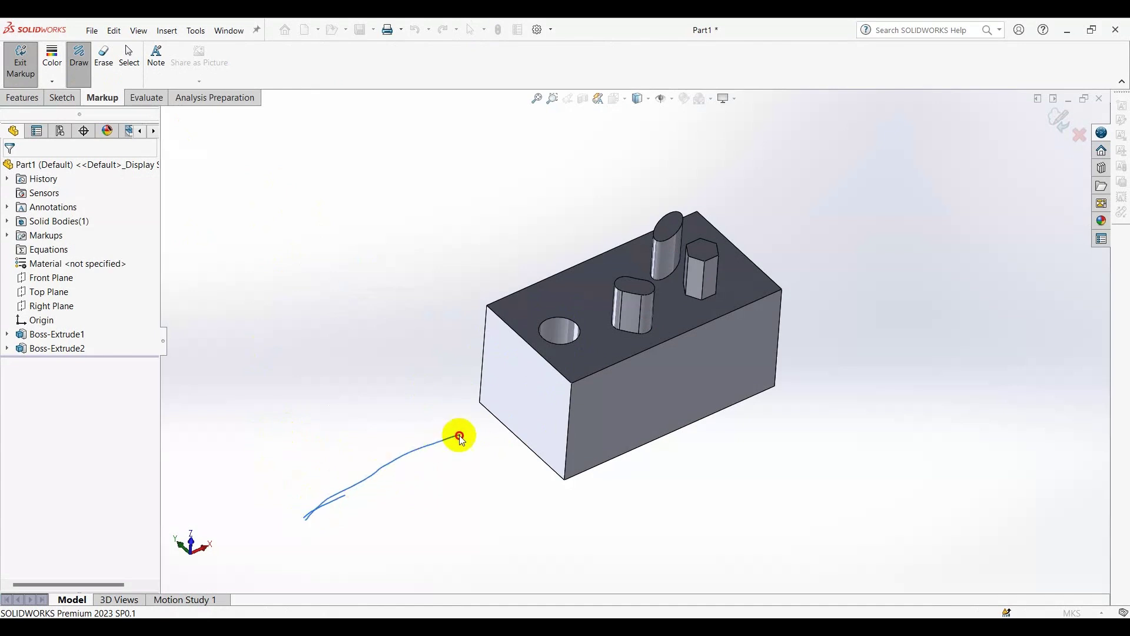
{"action": "left_click", "coordinate": [52, 74]}
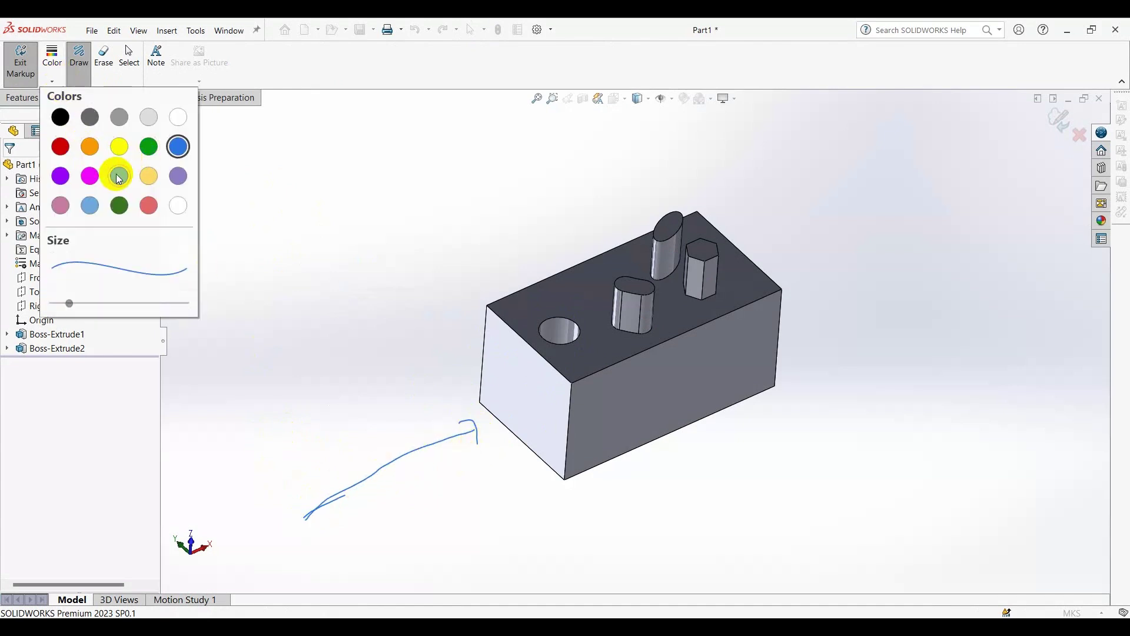
{"action": "left_click_drag", "start_coordinate": [78, 299], "coordinate": [152, 300]}
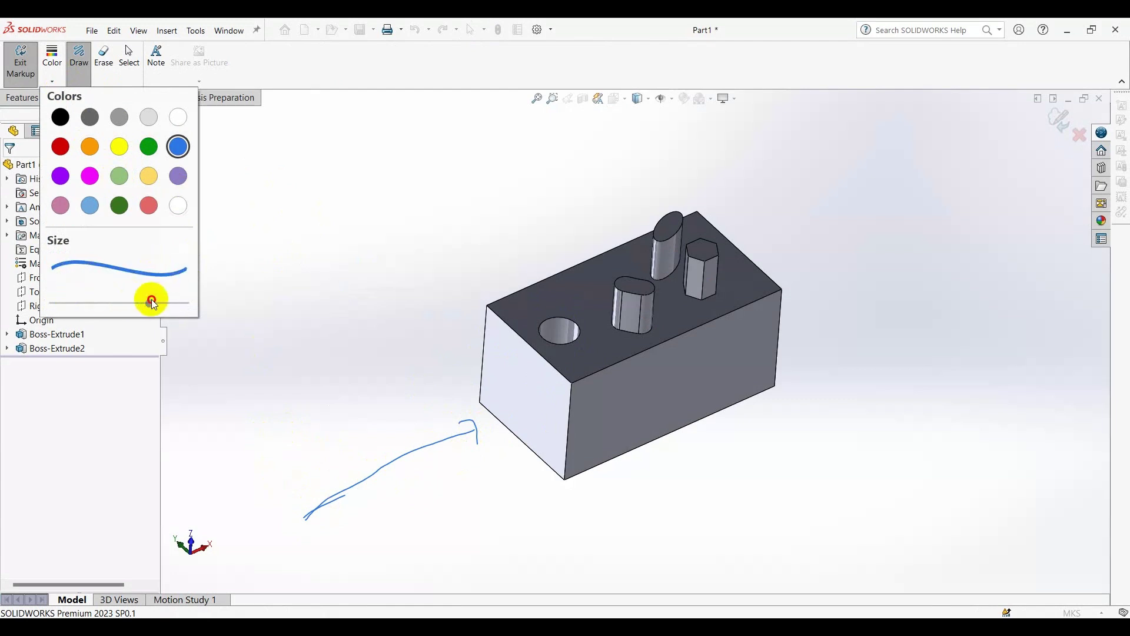
{"action": "left_click", "coordinate": [306, 511]}
{"action": "left_click_drag", "start_coordinate": [340, 483], "coordinate": [468, 418]}
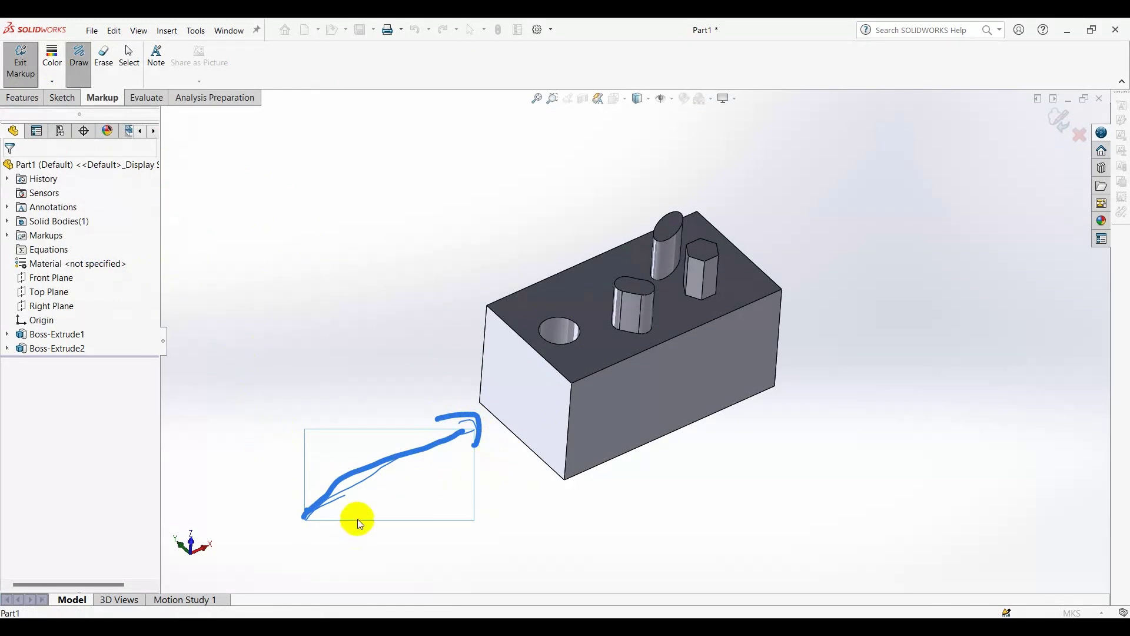
Handwrite 'Change this length to 0.4 m' below the arrow.
{"action": "left_click_drag", "start_coordinate": [377, 518], "coordinate": [458, 488]}
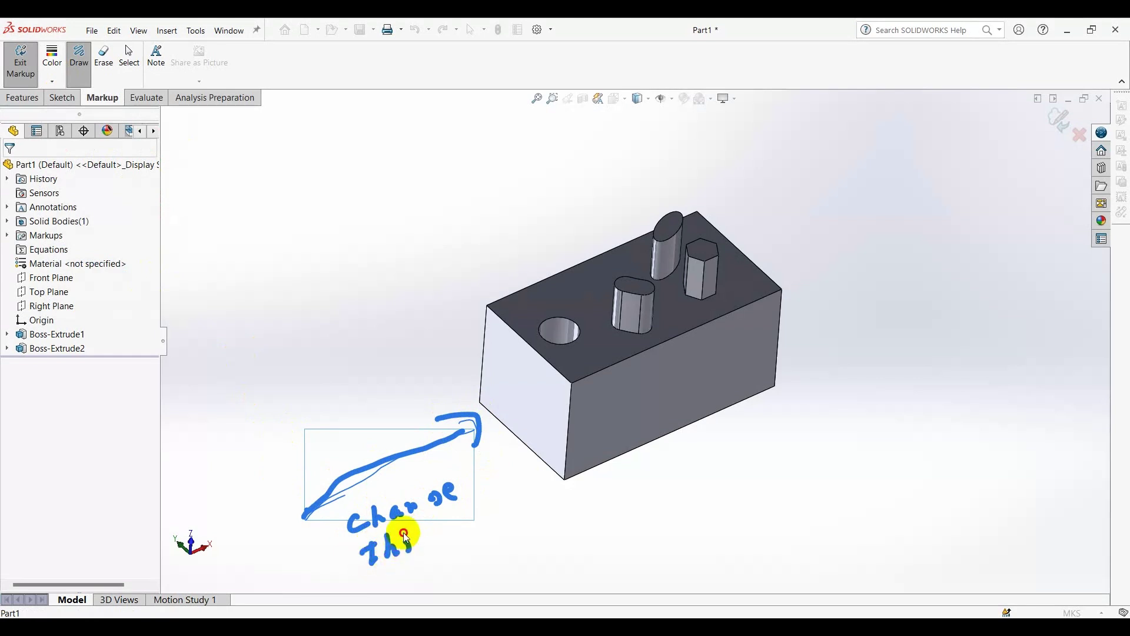
{"action": "mouse_move", "coordinate": [460, 539]}
{"action": "left_mouse_down"}
{"action": "mouse_move", "coordinate": [469, 524]}
{"action": "mouse_move", "coordinate": [514, 523]}
{"action": "left_mouse_up"}
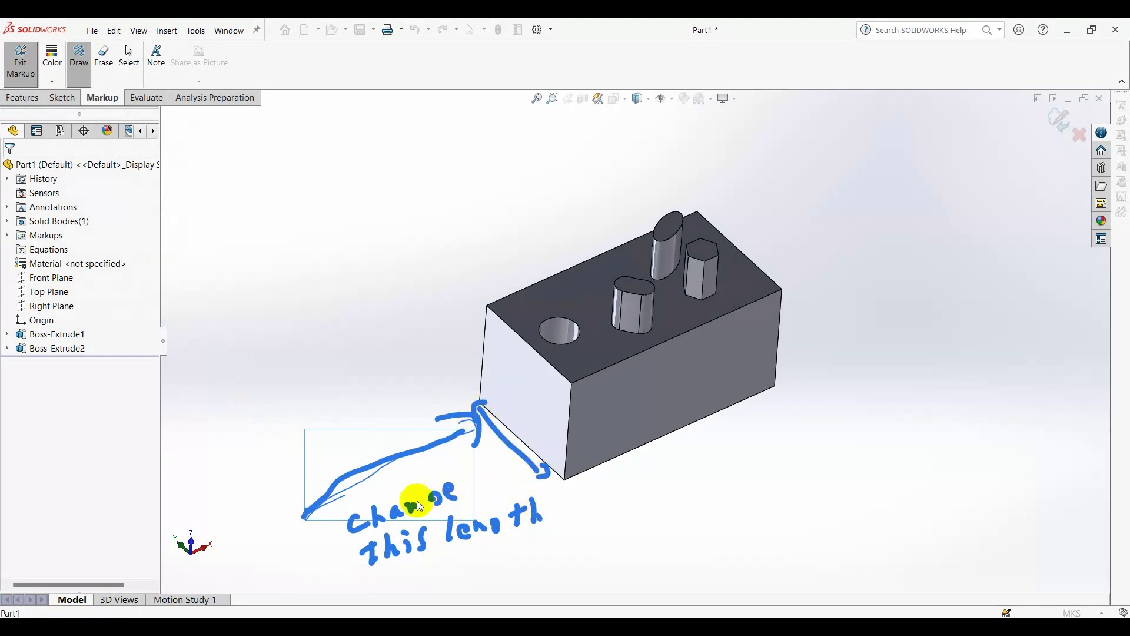
{"action": "left_click_drag", "start_coordinate": [411, 569], "coordinate": [422, 587]}
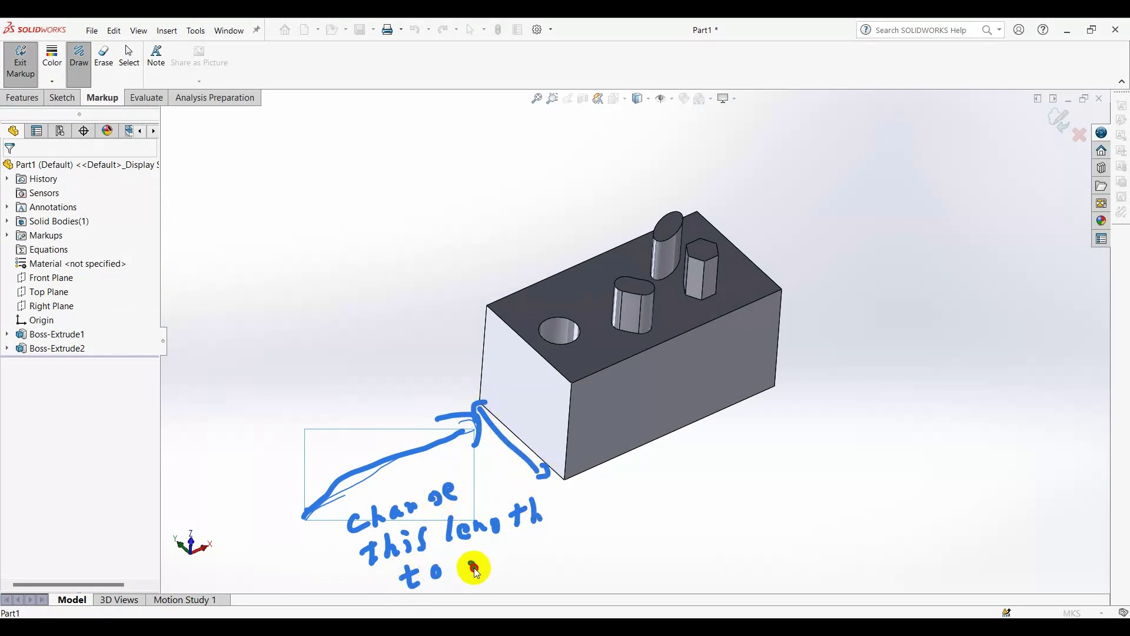
{"action": "left_click_drag", "start_coordinate": [527, 542], "coordinate": [548, 547]}
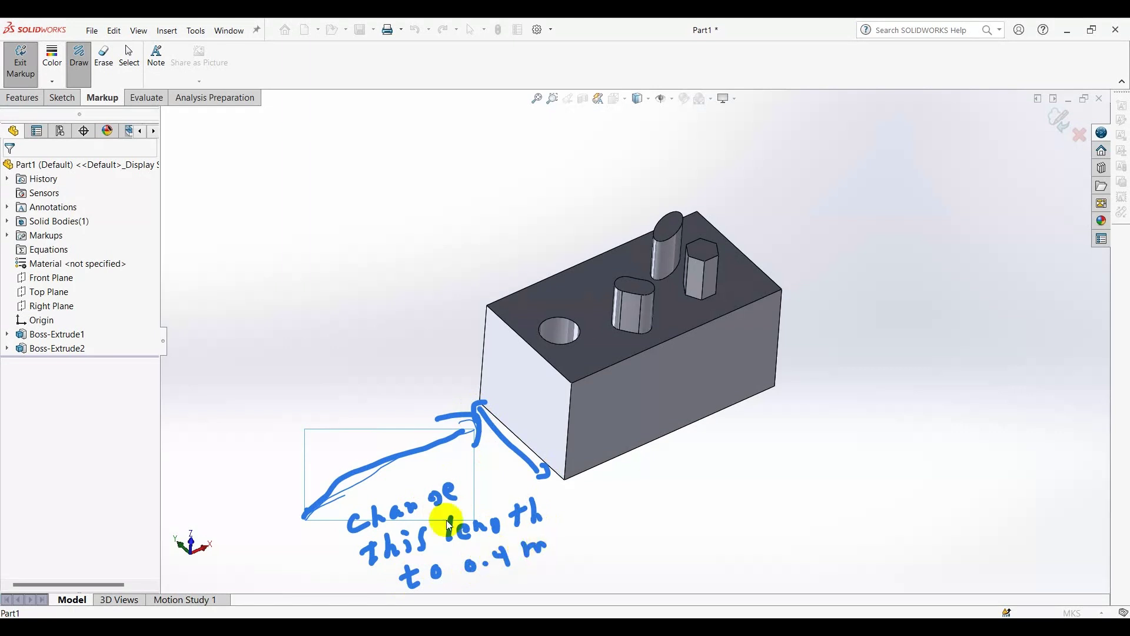
Circle the front rounded pin with a freehand leader line.
{"action": "left_click", "coordinate": [156, 56]}
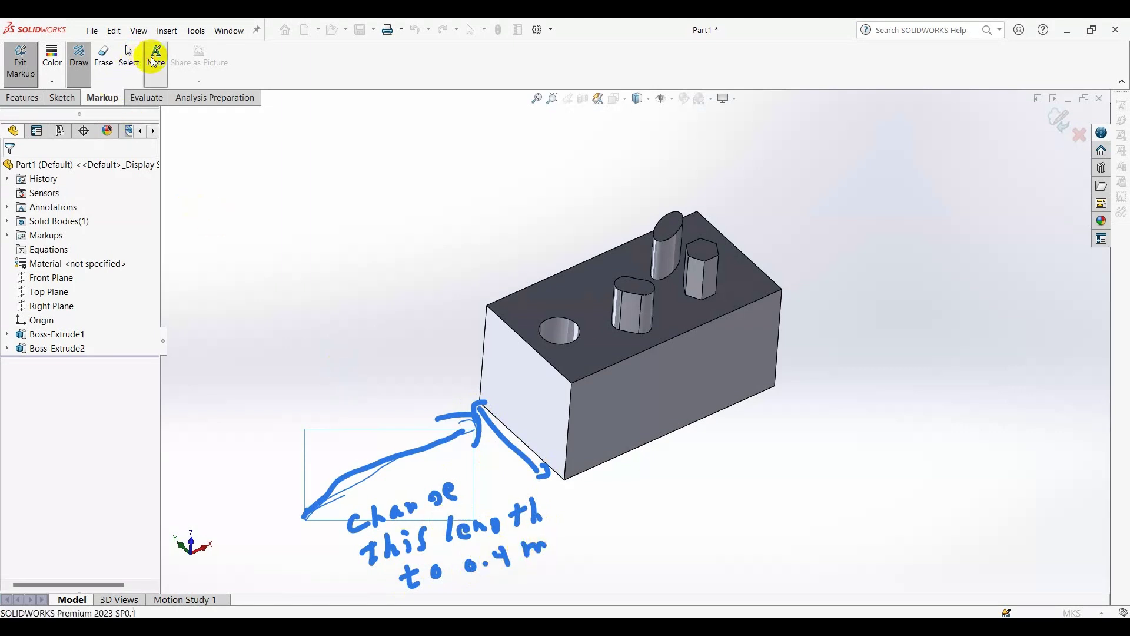
{"action": "left_click", "coordinate": [481, 582]}
{"action": "left_click", "coordinate": [81, 66]}
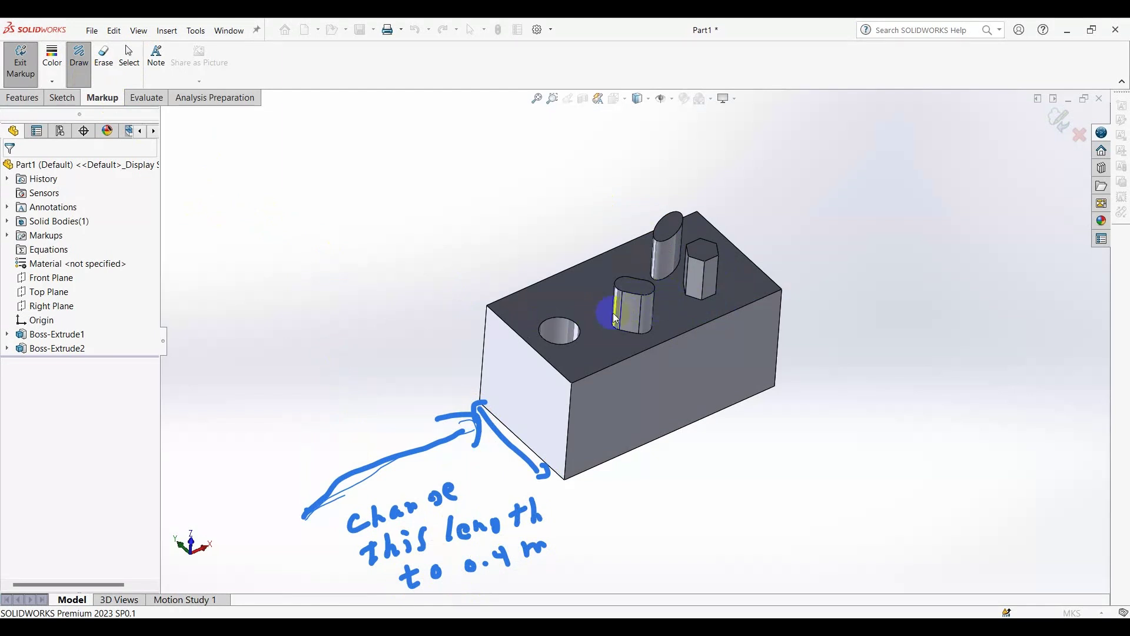
{"action": "mouse_move", "coordinate": [597, 312]}
{"action": "left_mouse_down"}
{"action": "mouse_move", "coordinate": [608, 307]}
{"action": "mouse_move", "coordinate": [760, 462]}
{"action": "left_mouse_up"}
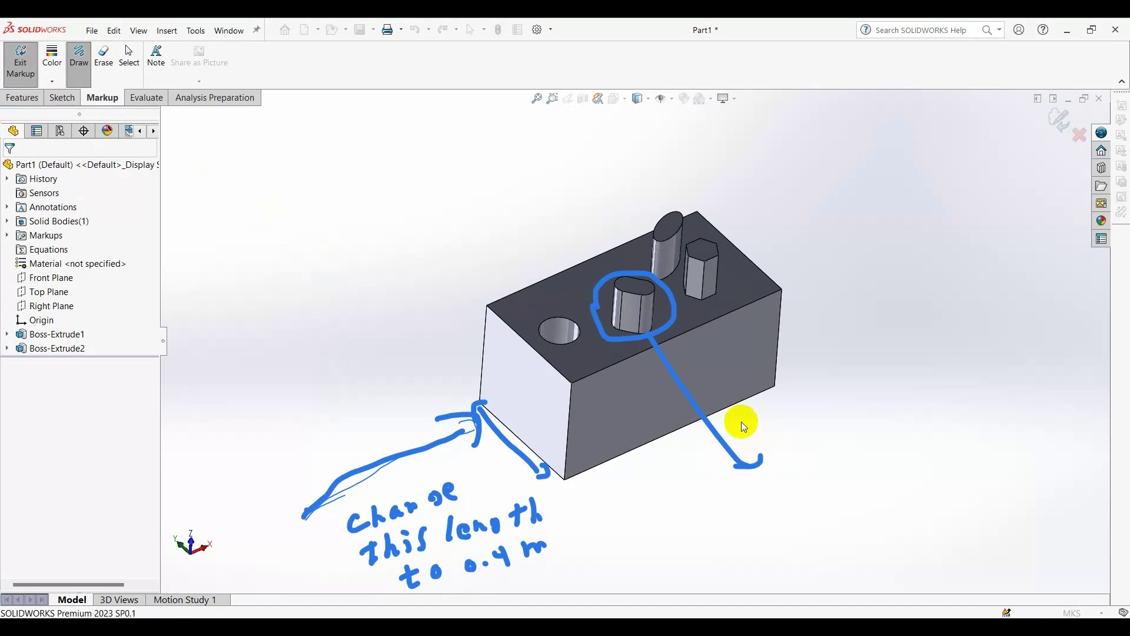
Add the typed note 'decrease the height of this' at the leader line's end.
{"action": "left_click", "coordinate": [156, 55]}
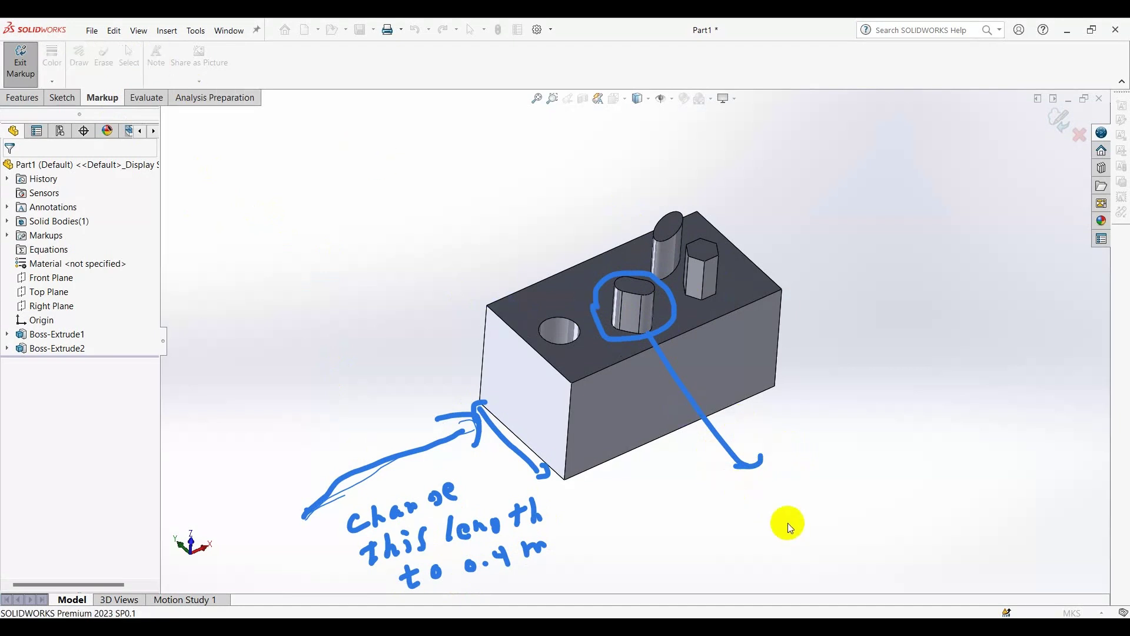
{"action": "left_click", "coordinate": [754, 492]}
{"action": "type", "text": "dec"}
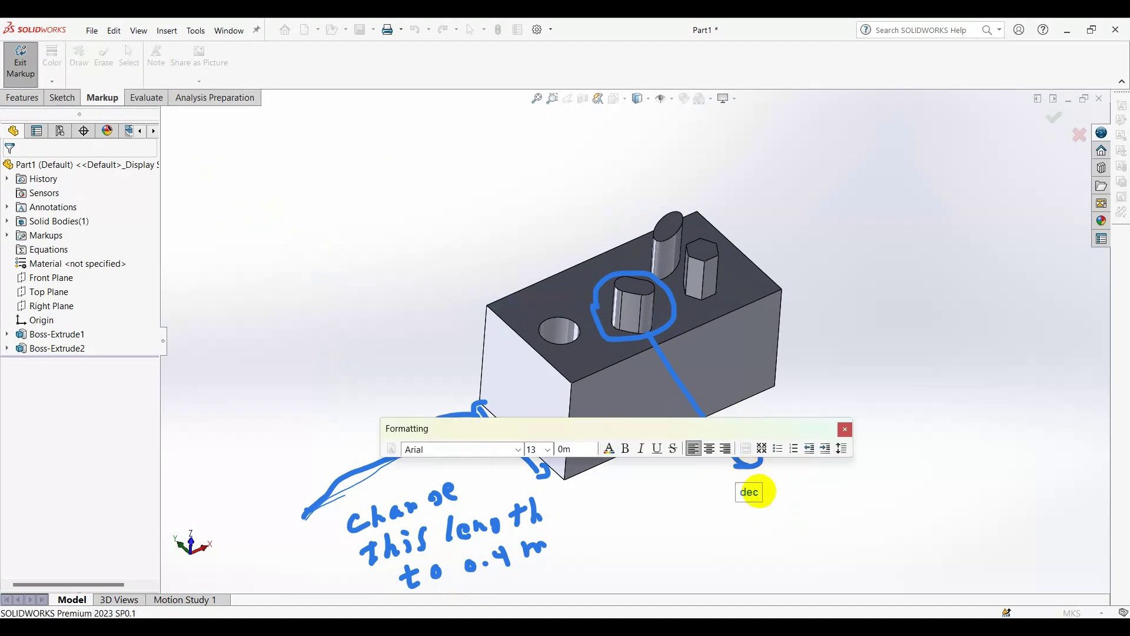
{"action": "type", "text": "rease the"}
{"action": "type", "text": " height of t"}
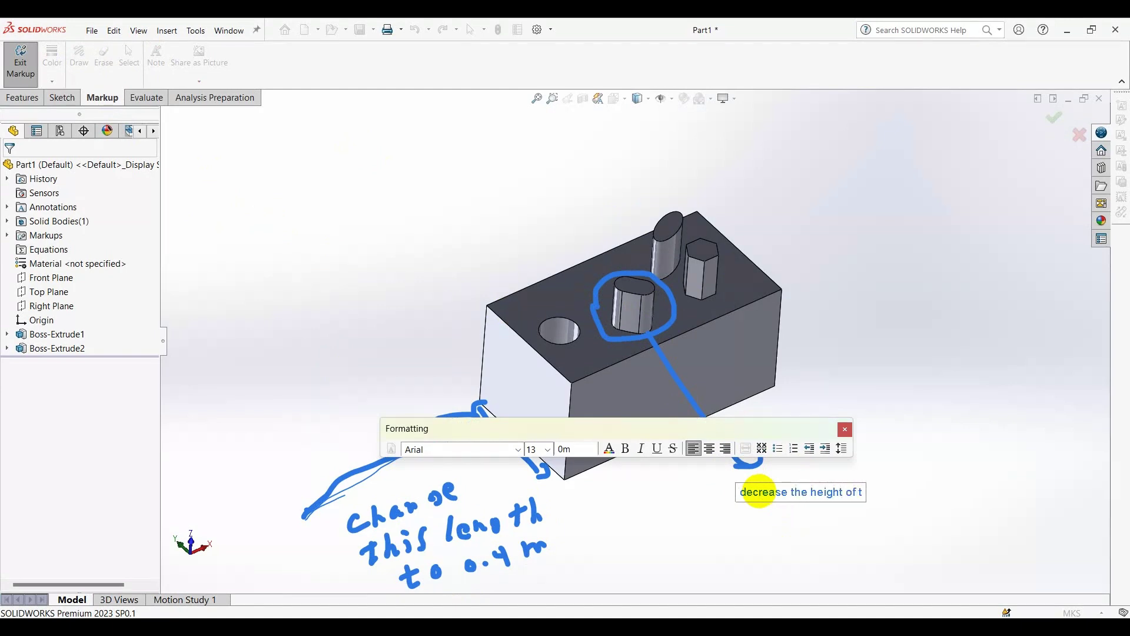
{"action": "type", "text": "his"}
{"action": "left_click_drag", "start_coordinate": [763, 496], "coordinate": [189, 207]}
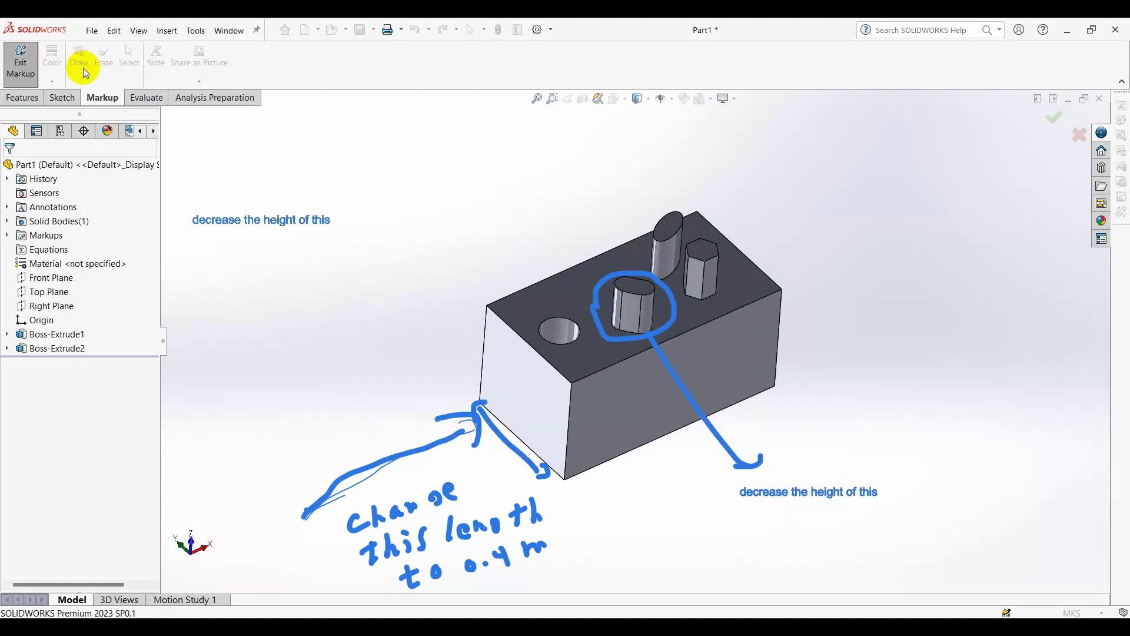
{"action": "left_click", "coordinate": [109, 101]}
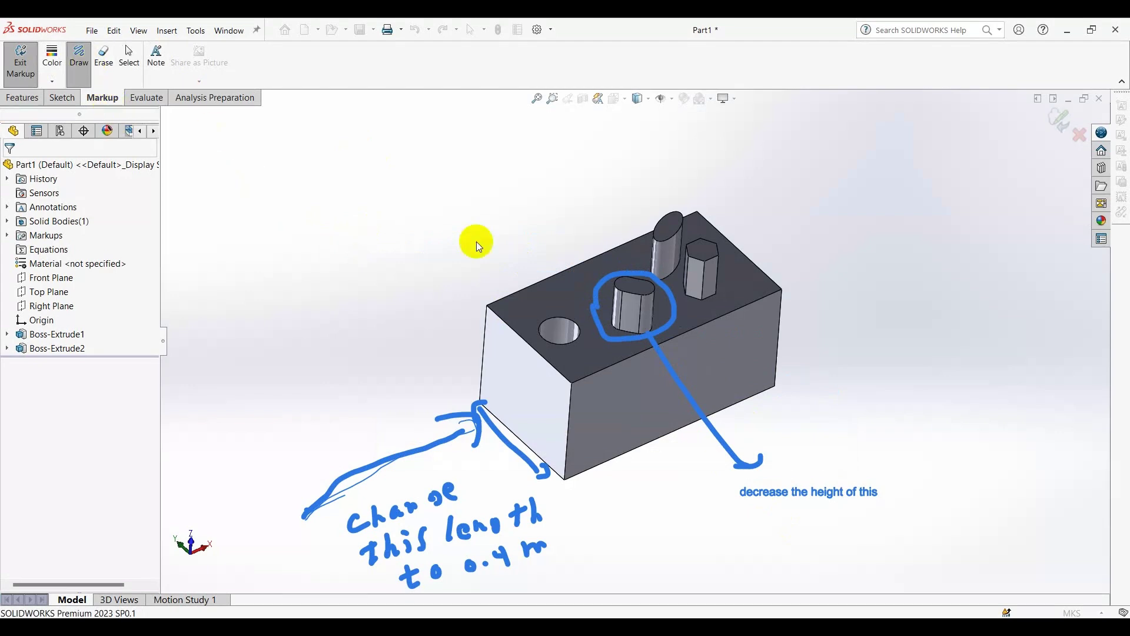
Draw a thinner orange double-headed arrow along the block's height and place a note box beside it.
{"action": "left_click", "coordinate": [52, 81]}
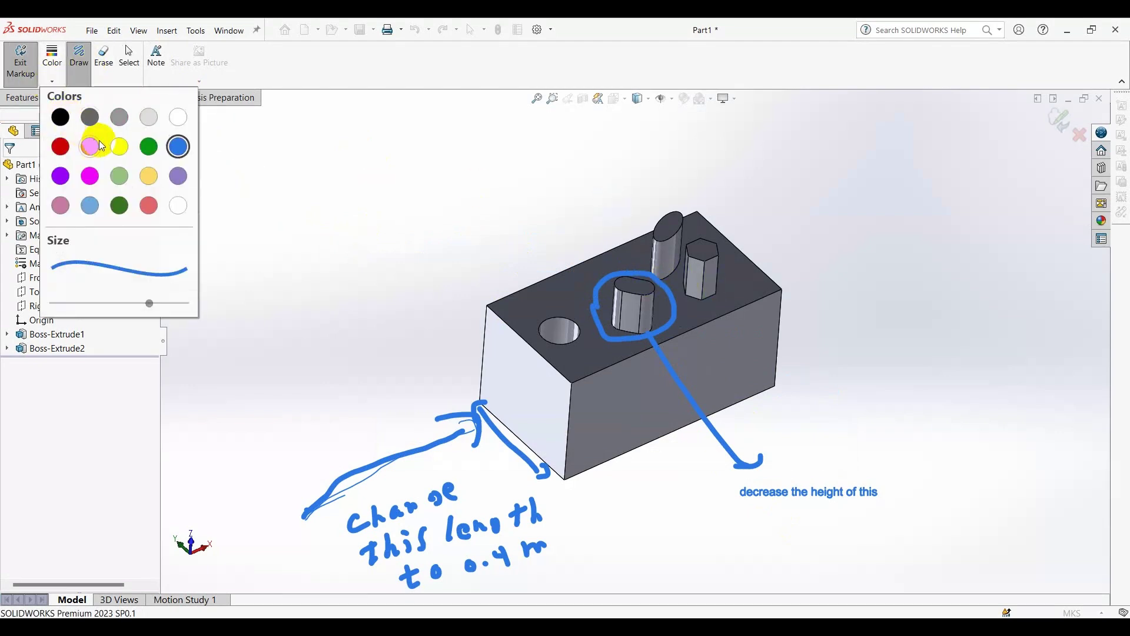
{"action": "left_click", "coordinate": [90, 146]}
{"action": "left_click_drag", "start_coordinate": [149, 303], "coordinate": [129, 303]}
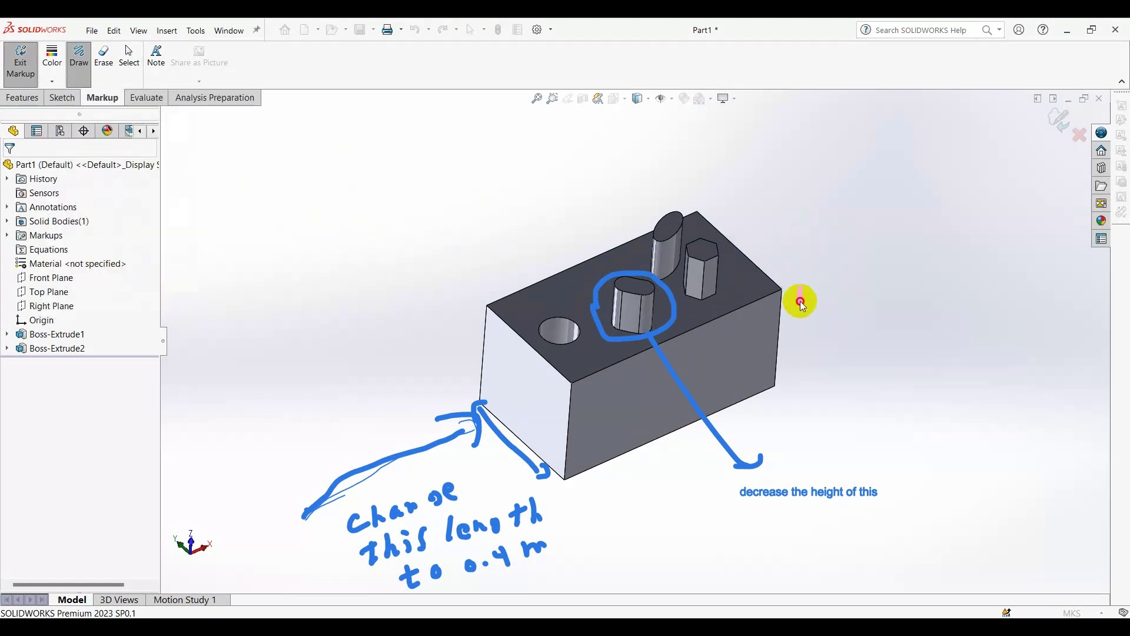
{"action": "left_click_drag", "start_coordinate": [801, 287], "coordinate": [802, 386]}
{"action": "left_click_drag", "start_coordinate": [798, 302], "coordinate": [820, 293]}
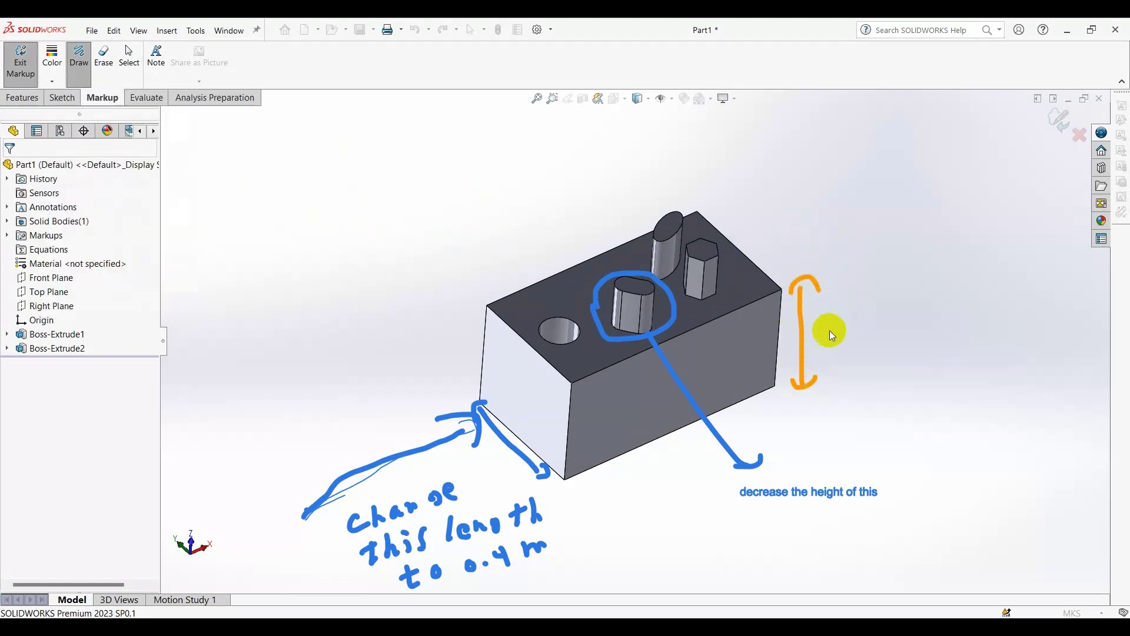
{"action": "left_click", "coordinate": [156, 54]}
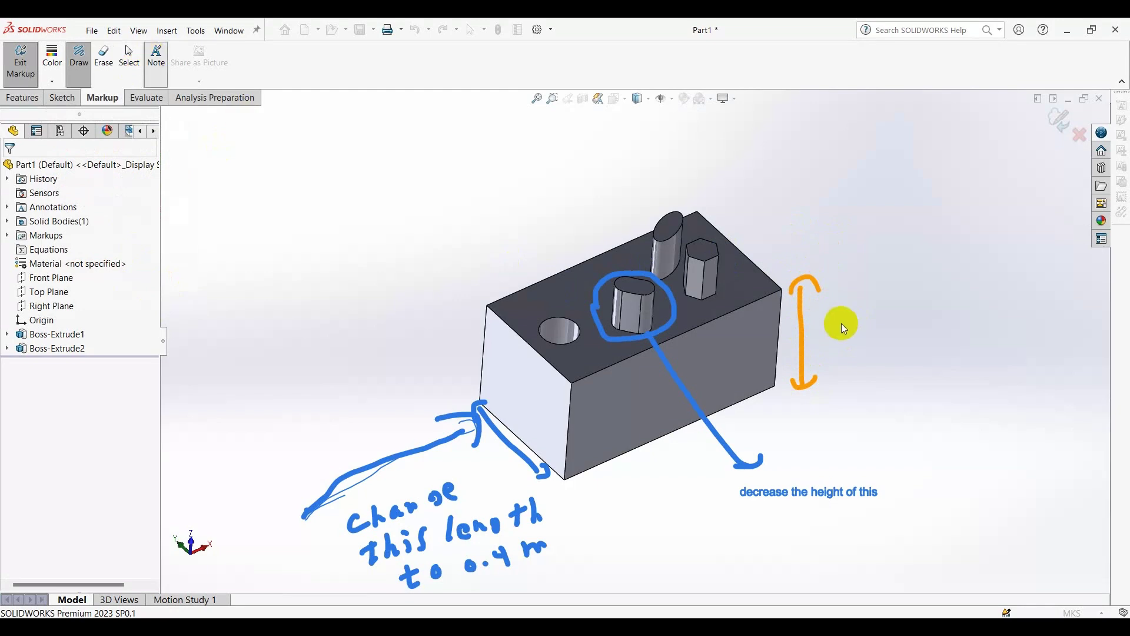
{"action": "left_click", "coordinate": [848, 345]}
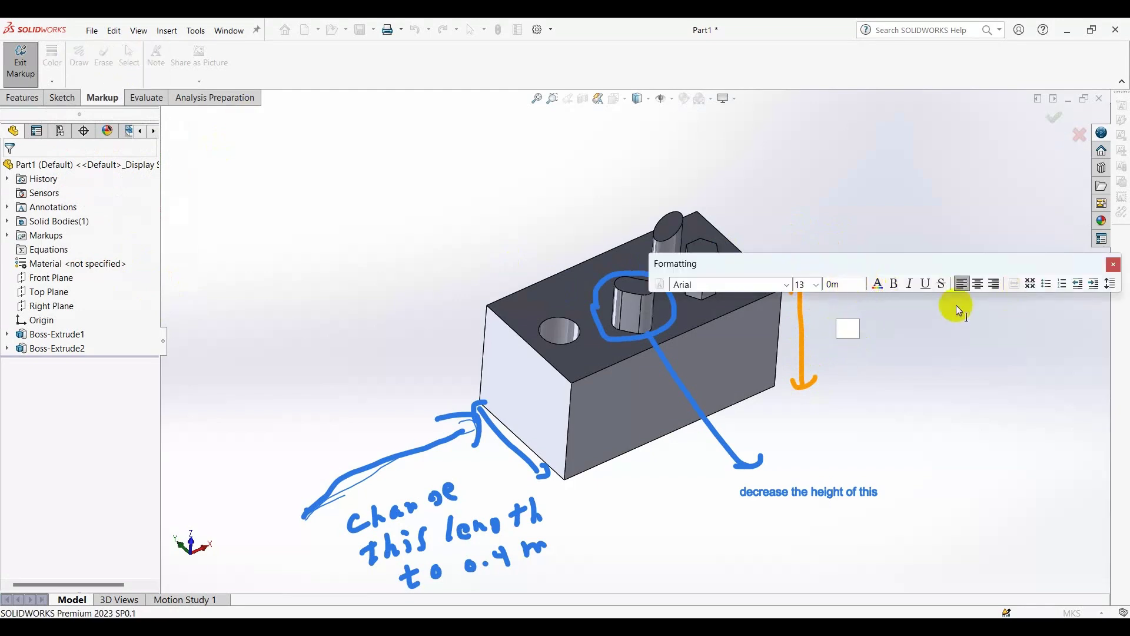
Set the note's text colour and try out bold and italic formatting.
{"action": "left_click", "coordinate": [877, 284]}
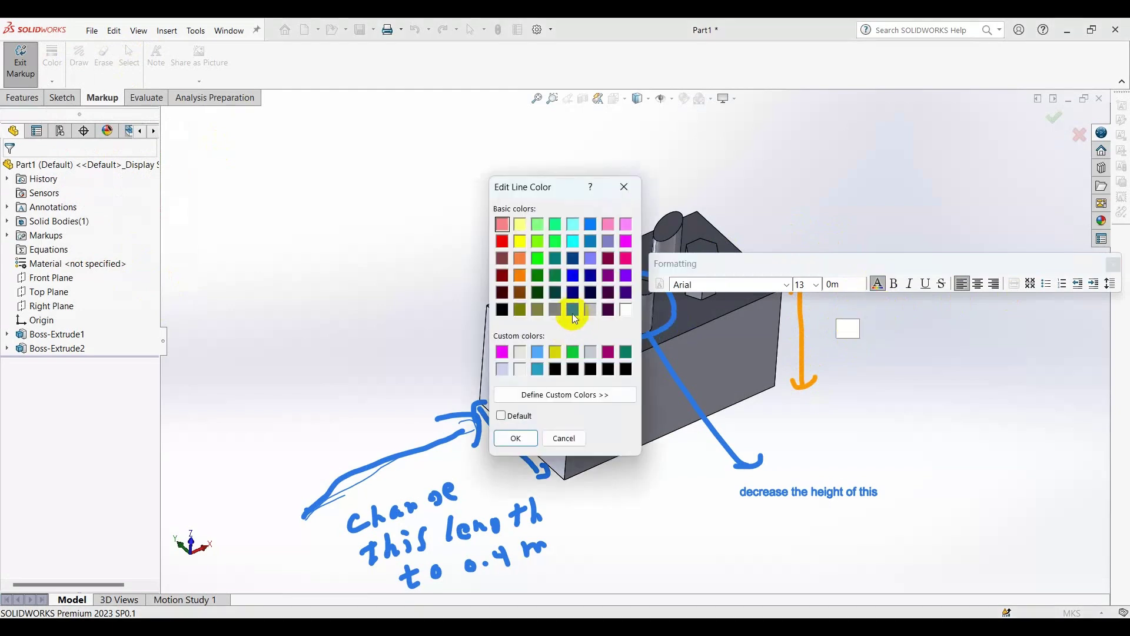
{"action": "left_click", "coordinate": [560, 439]}
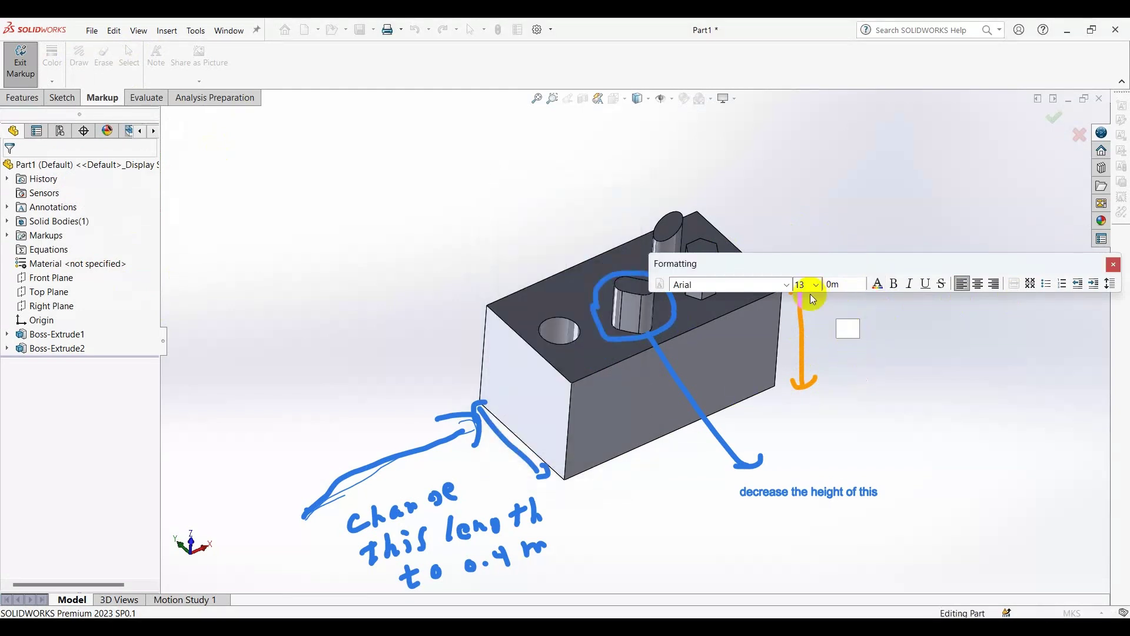
{"action": "left_click", "coordinate": [893, 284]}
{"action": "left_click", "coordinate": [839, 332]}
{"action": "type", "text": "sdfs"}
{"action": "key", "text": "ctrl+b"}
{"action": "key", "text": "ctrl+i"}
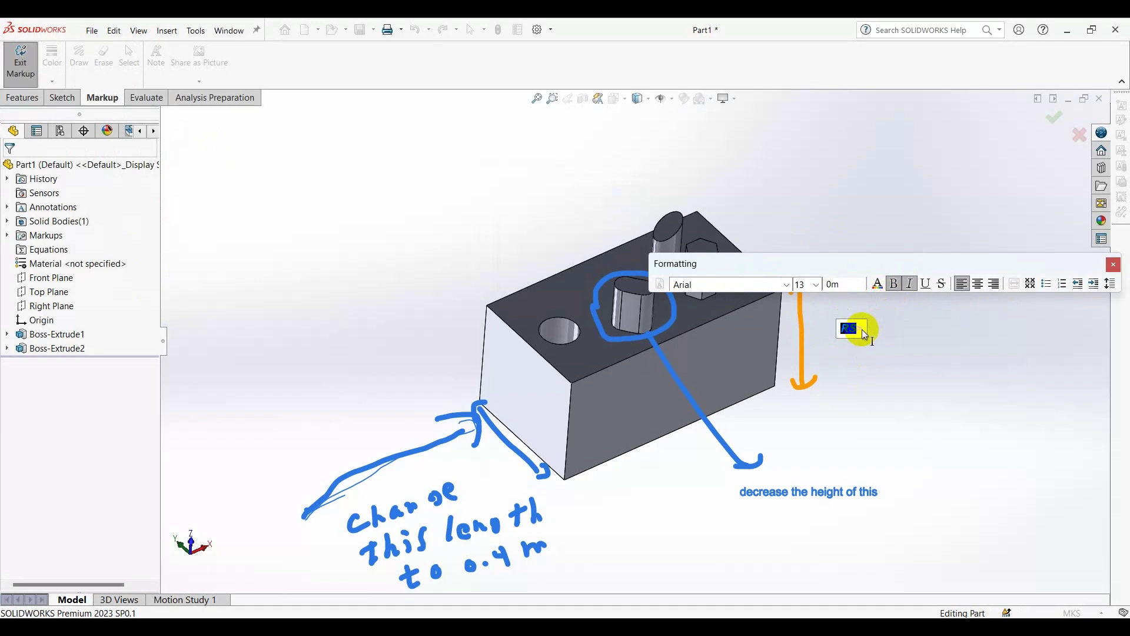
{"action": "key", "text": "ctrl+b"}
{"action": "key", "text": "ctrl+i"}
{"action": "type", "text": "asdasd"}
{"action": "type", "text": "crease"}
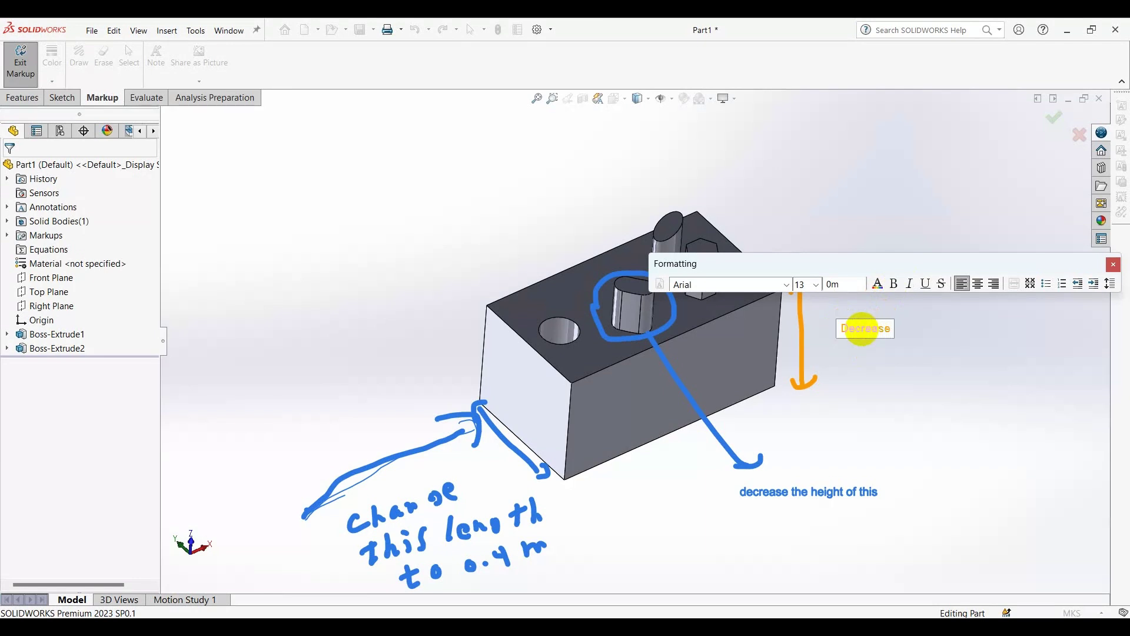
Type 'Increase the height to 0.6 m' in the note and make it bold italic.
{"action": "double_click", "coordinate": [862, 330]}
{"action": "type", "text": "Inc"}
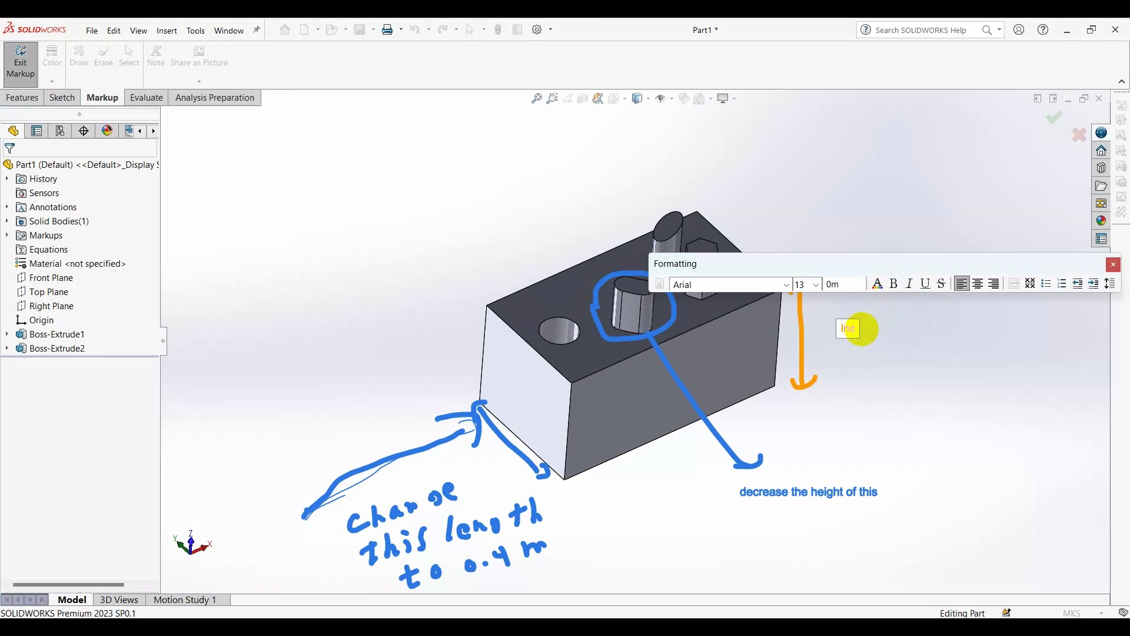
{"action": "type", "text": "rease the hei"}
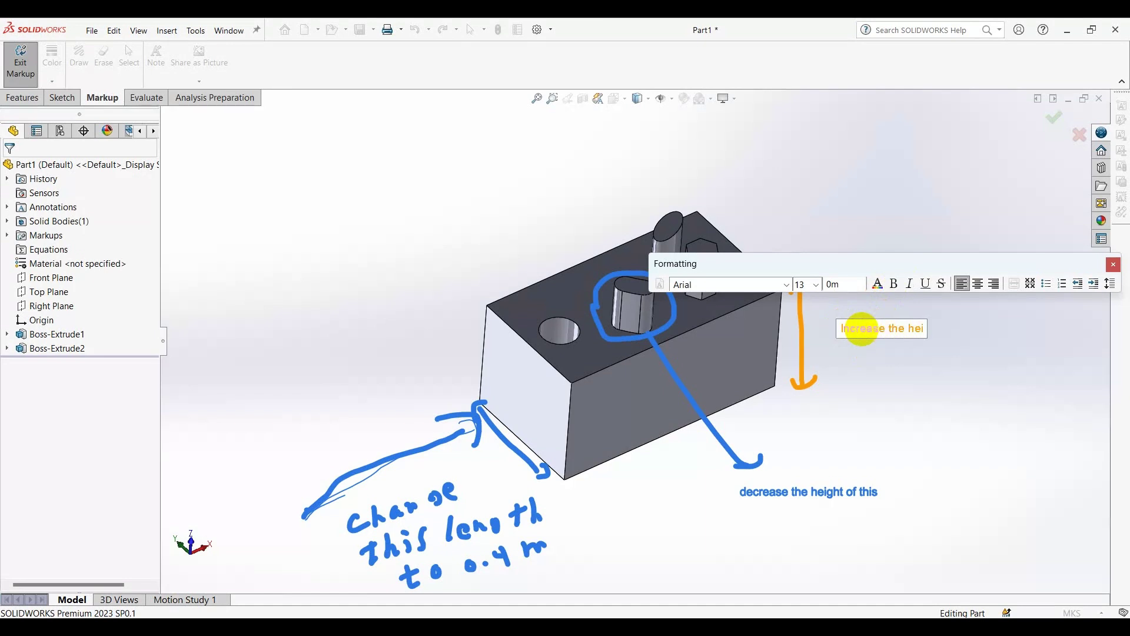
{"action": "type", "text": "ght to 0"}
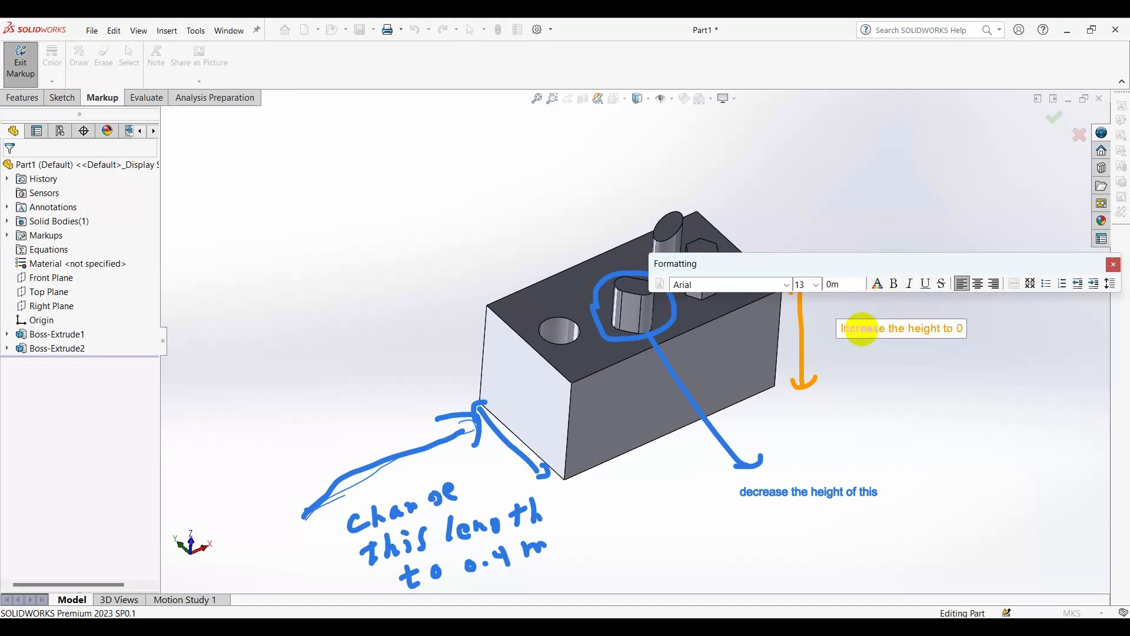
{"action": "type", "text": ".6 m"}
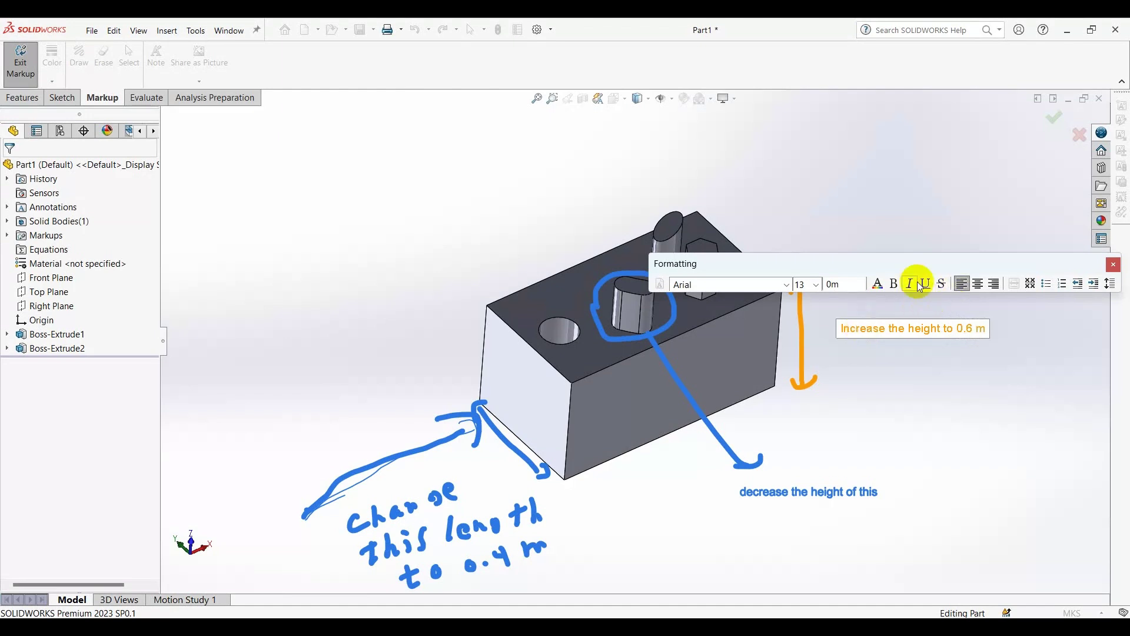
{"action": "double_click", "coordinate": [852, 329]}
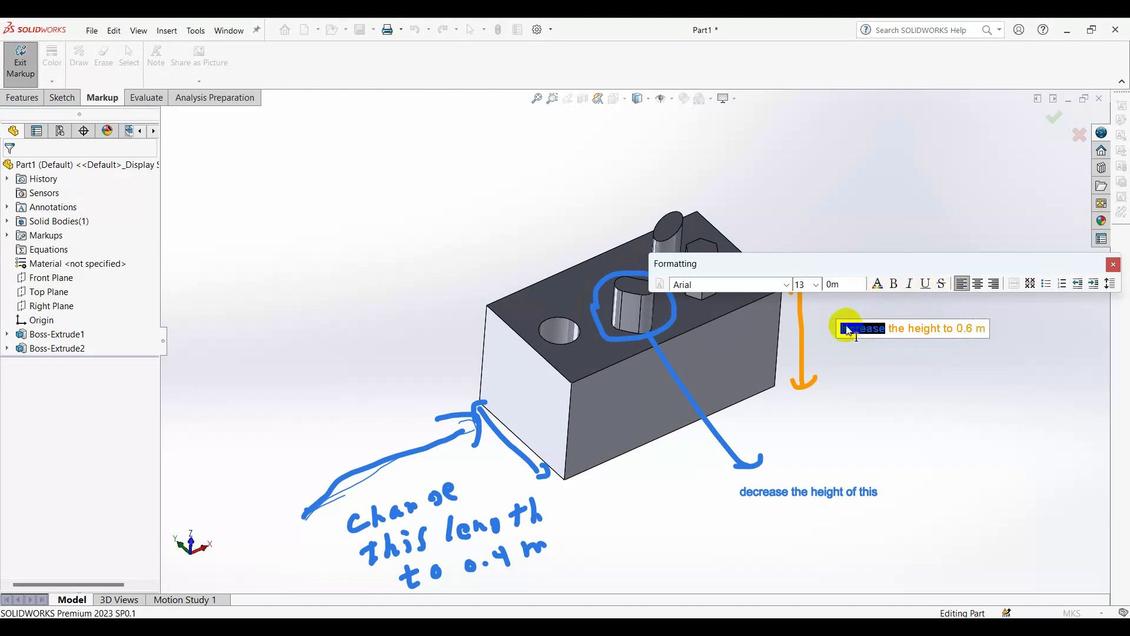
{"action": "triple_click", "coordinate": [852, 330]}
{"action": "left_click", "coordinate": [895, 286]}
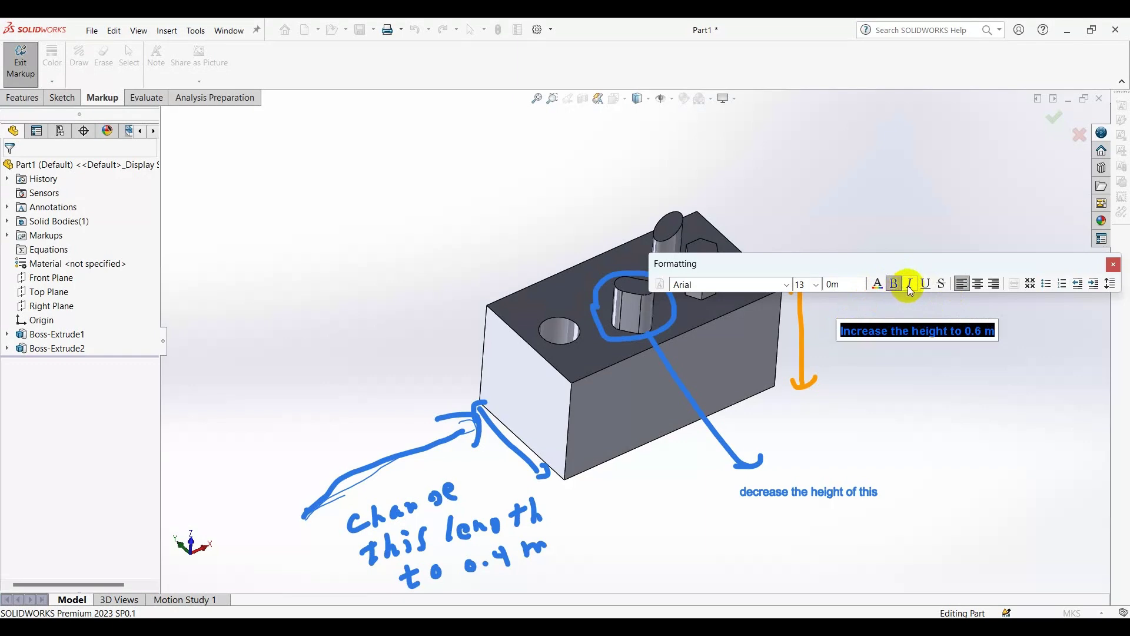
{"action": "left_click", "coordinate": [909, 285]}
{"action": "left_click", "coordinate": [878, 286]}
{"action": "left_click", "coordinate": [896, 377]}
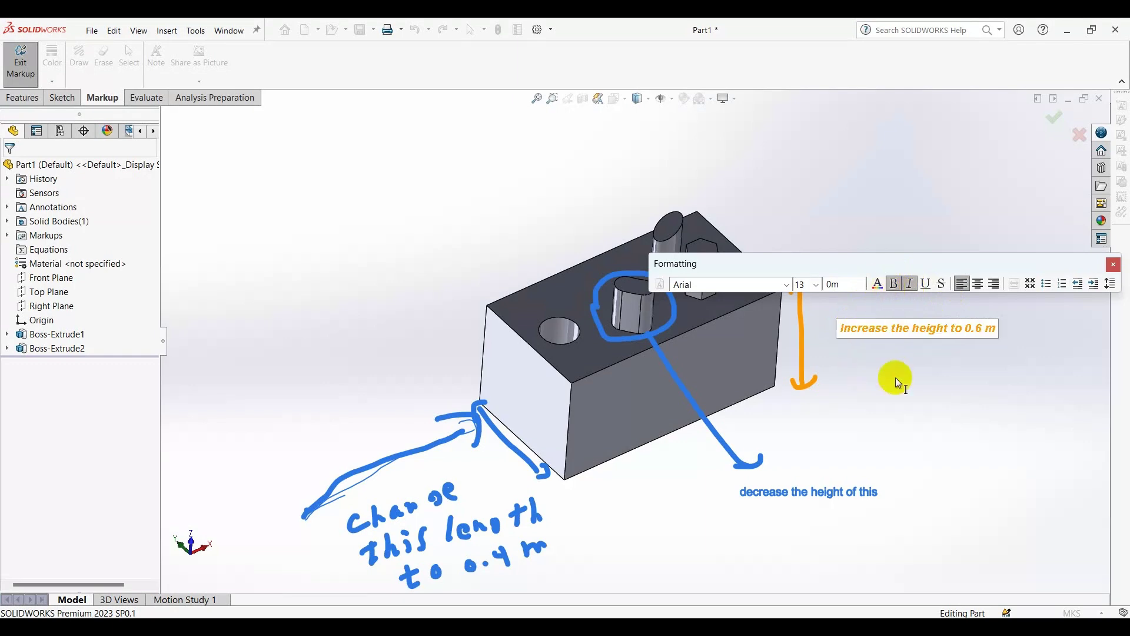
{"action": "left_click_drag", "start_coordinate": [891, 328], "coordinate": [835, 346]}
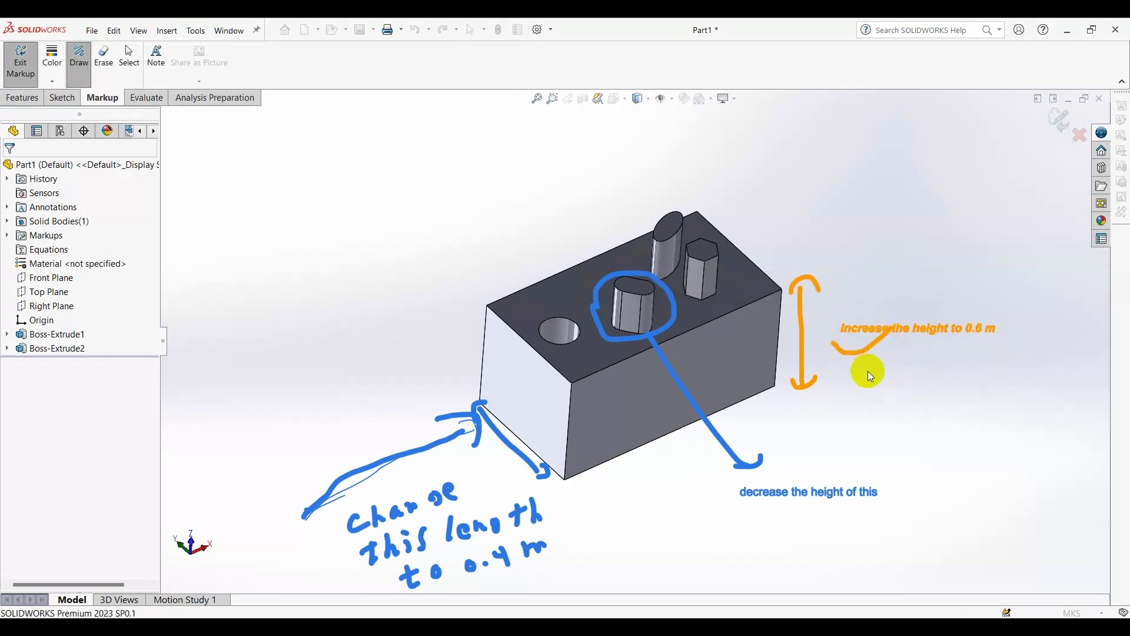
{"action": "key", "text": "Escape"}
Erase the stray orange stroke under the note, exit markup mode, and orbit to a low side view.
{"action": "left_click", "coordinate": [660, 336]}
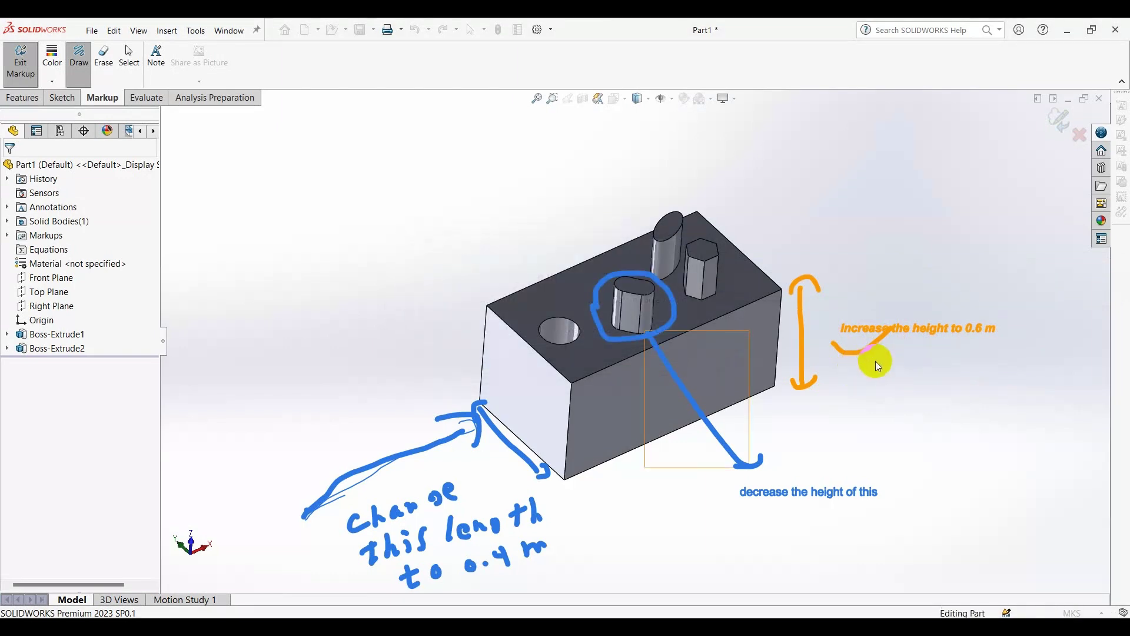
{"action": "left_click", "coordinate": [20, 62]}
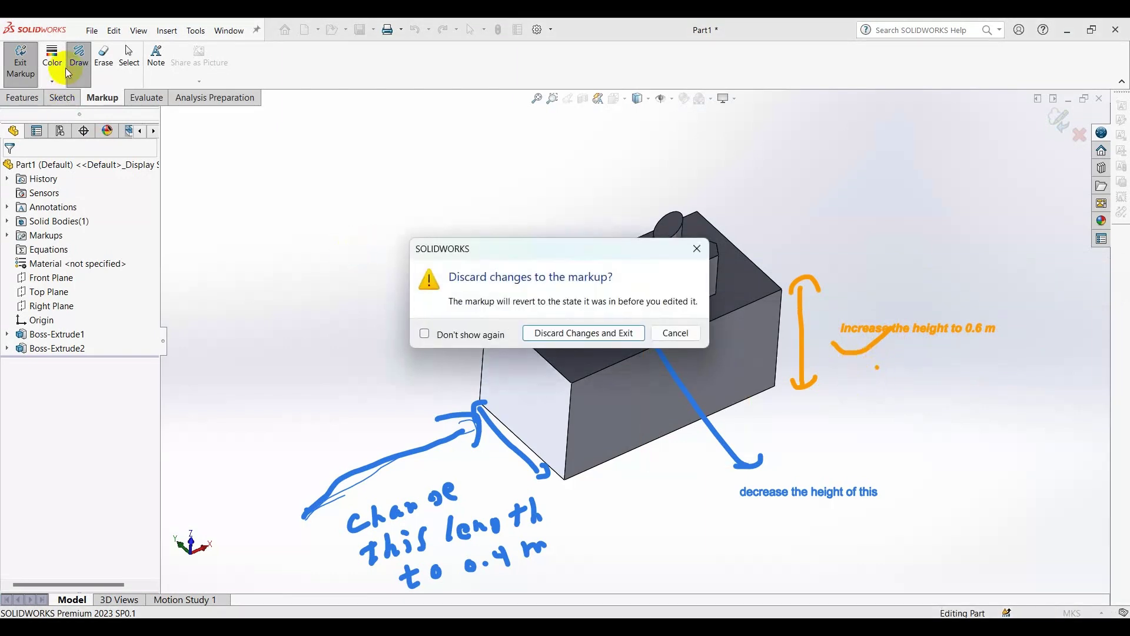
{"action": "left_click", "coordinate": [676, 333]}
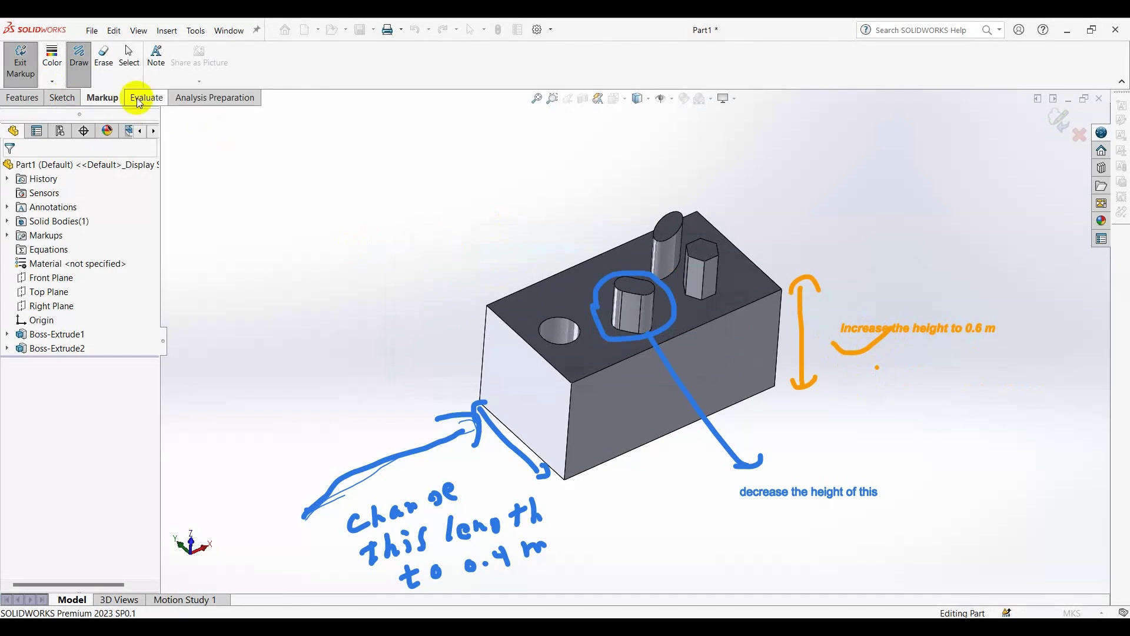
{"action": "left_click", "coordinate": [105, 72]}
{"action": "left_click", "coordinate": [844, 352]}
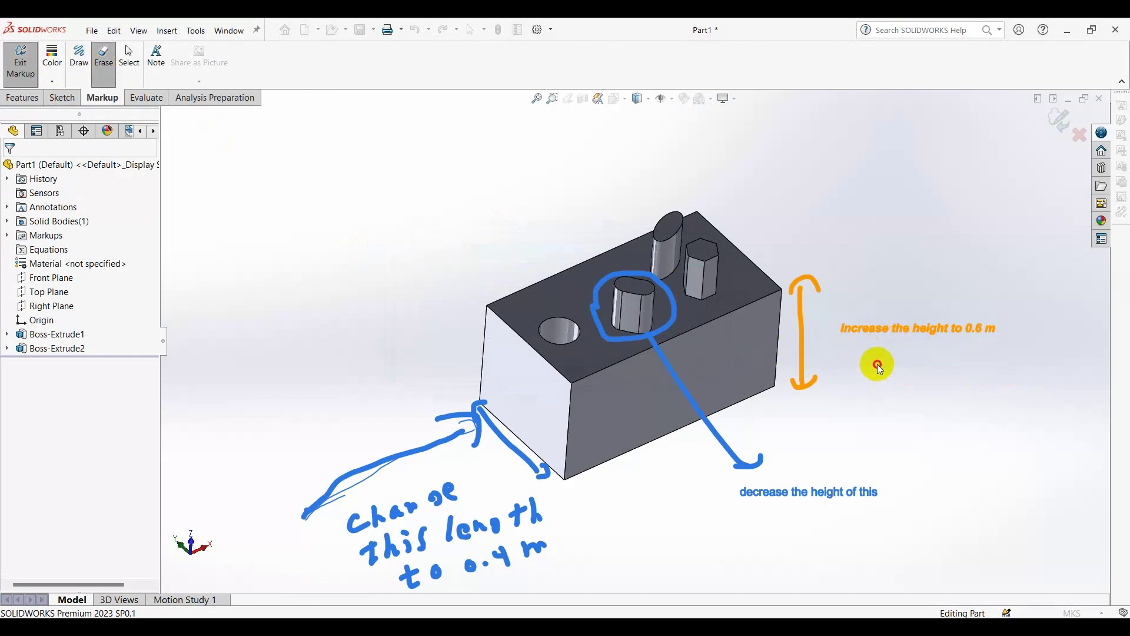
{"action": "left_click", "coordinate": [27, 73]}
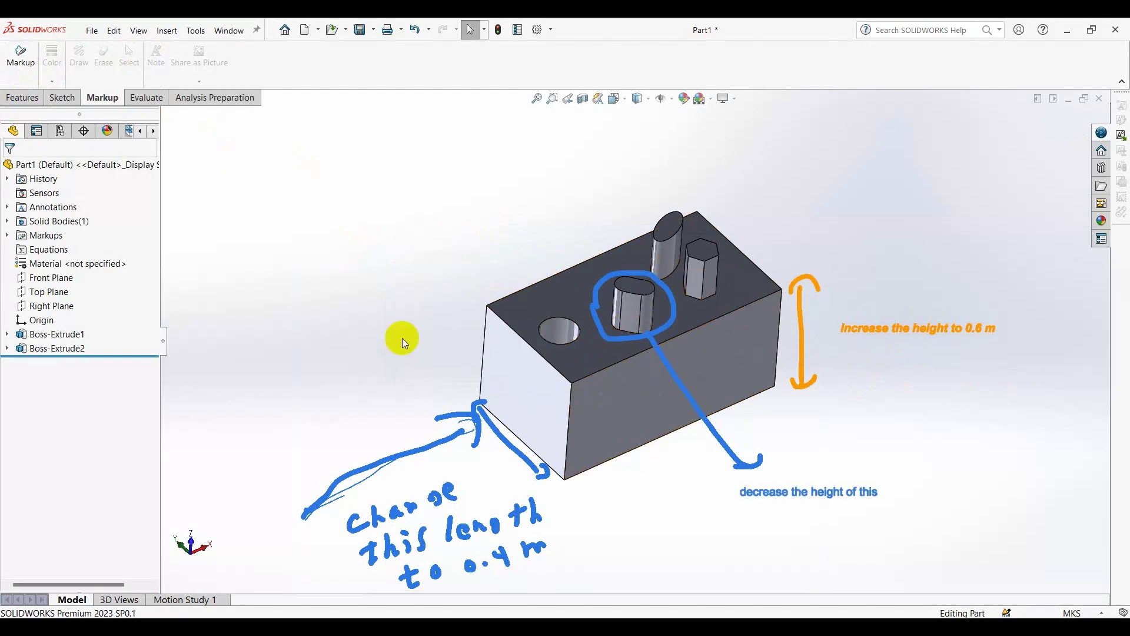
{"action": "mouse_move", "coordinate": [386, 368]}
{"action": "middle_mouse_down"}
{"action": "mouse_move", "coordinate": [575, 348]}
{"action": "mouse_move", "coordinate": [559, 361]}
{"action": "mouse_move", "coordinate": [560, 235]}
{"action": "mouse_move", "coordinate": [544, 306]}
{"action": "mouse_move", "coordinate": [525, 253]}
{"action": "mouse_move", "coordinate": [545, 353]}
{"action": "mouse_move", "coordinate": [459, 306]}
{"action": "middle_mouse_up"}
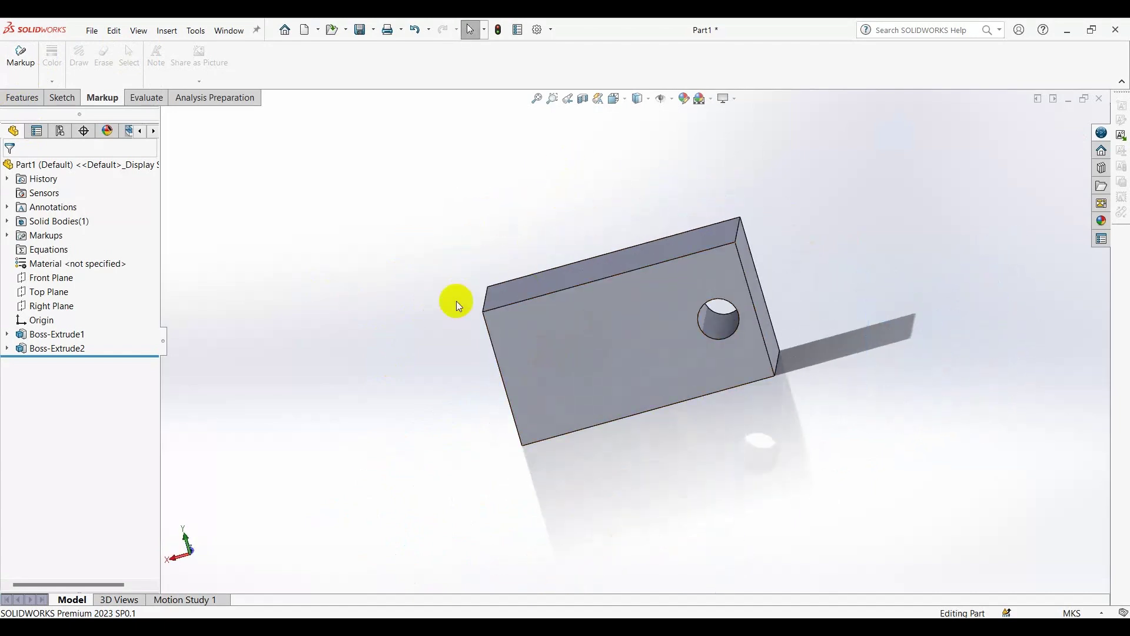
In a new markup, circle the hole in orange with a leftward arrow and 'D=?', then exit.
{"action": "left_click", "coordinate": [33, 69]}
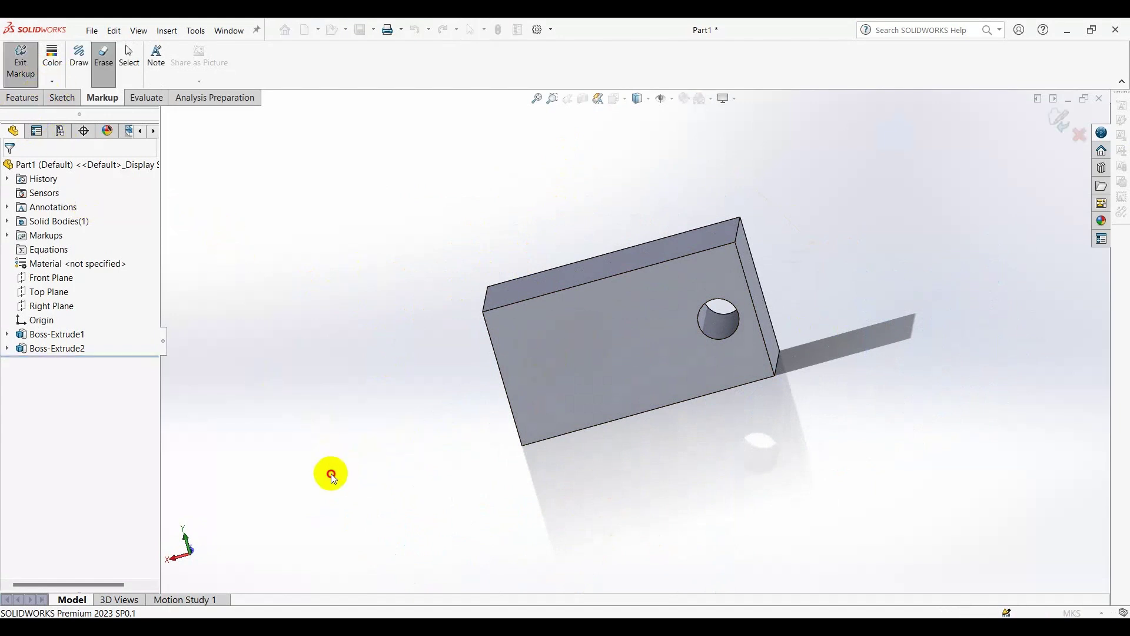
{"action": "left_click", "coordinate": [79, 57]}
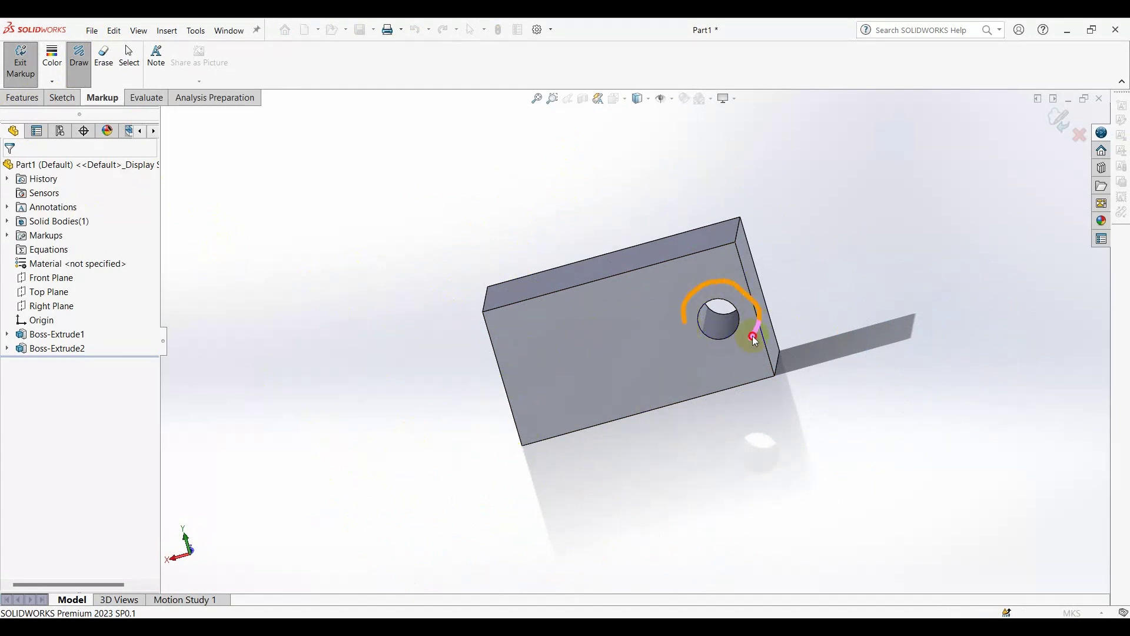
{"action": "mouse_move", "coordinate": [754, 338]}
{"action": "left_mouse_down"}
{"action": "mouse_move", "coordinate": [677, 321]}
{"action": "mouse_move", "coordinate": [637, 353]}
{"action": "left_mouse_up"}
{"action": "left_click_drag", "start_coordinate": [506, 373], "coordinate": [575, 358]}
{"action": "left_click", "coordinate": [579, 362]}
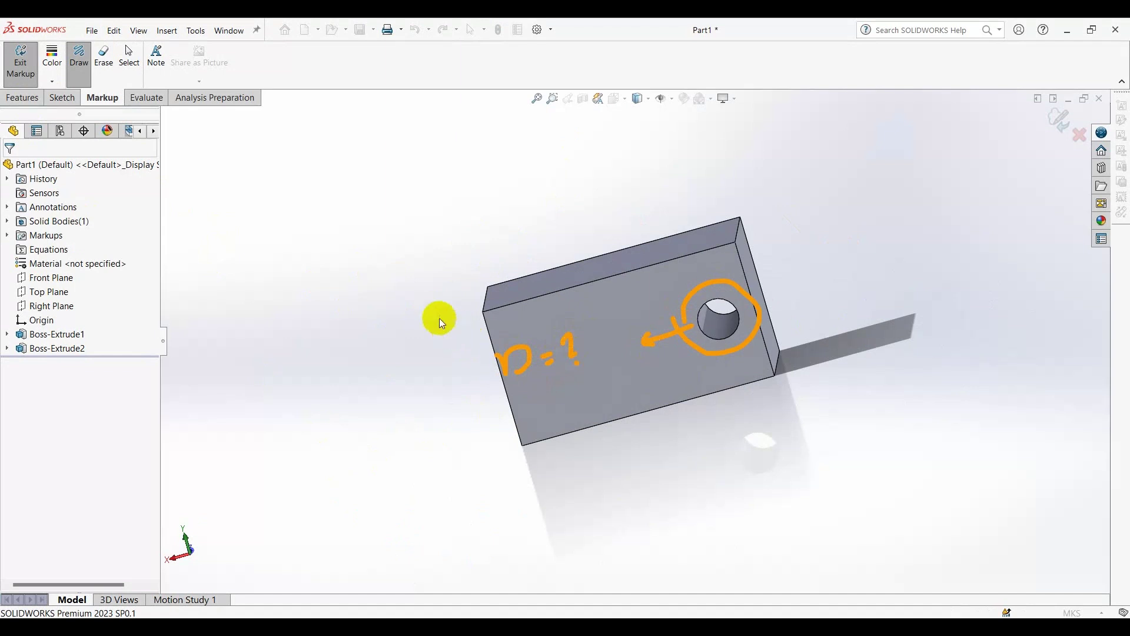
{"action": "left_click", "coordinate": [23, 66]}
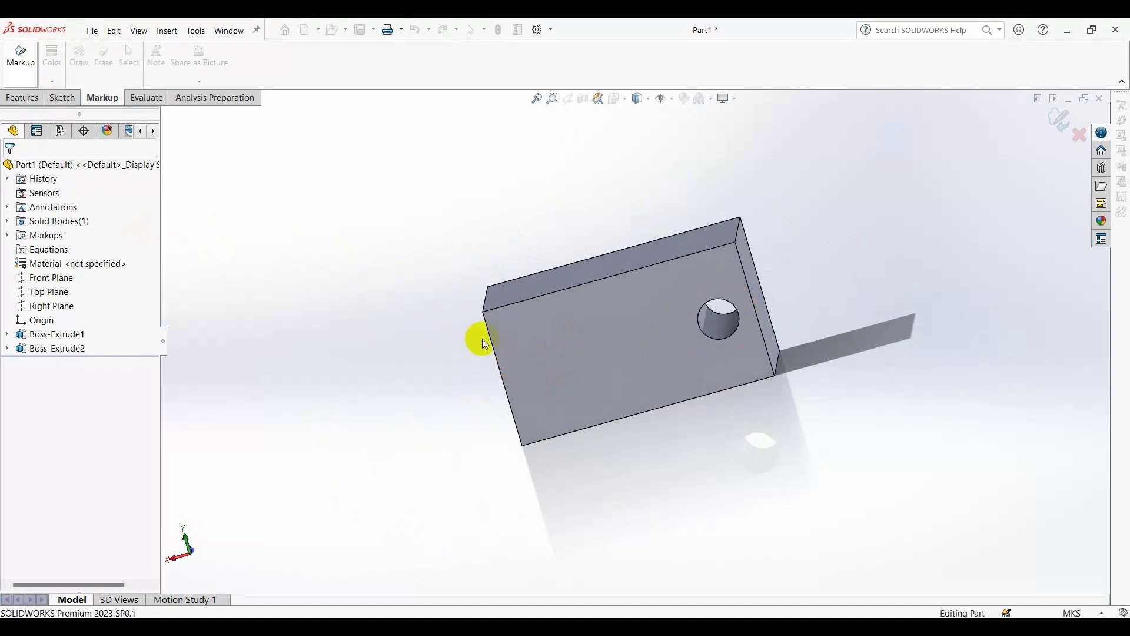
Expand the Markups folder and select both Markup1 and Markup2.
{"action": "left_click", "coordinate": [7, 236]}
{"action": "left_click", "coordinate": [62, 252]}
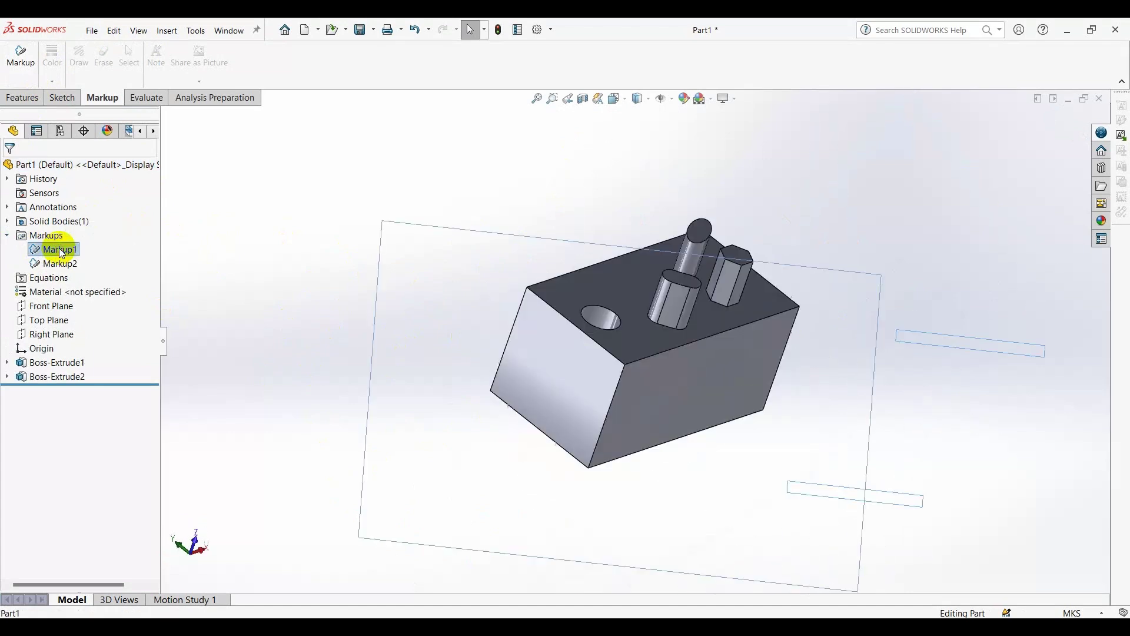
{"action": "left_click", "coordinate": [52, 267]}
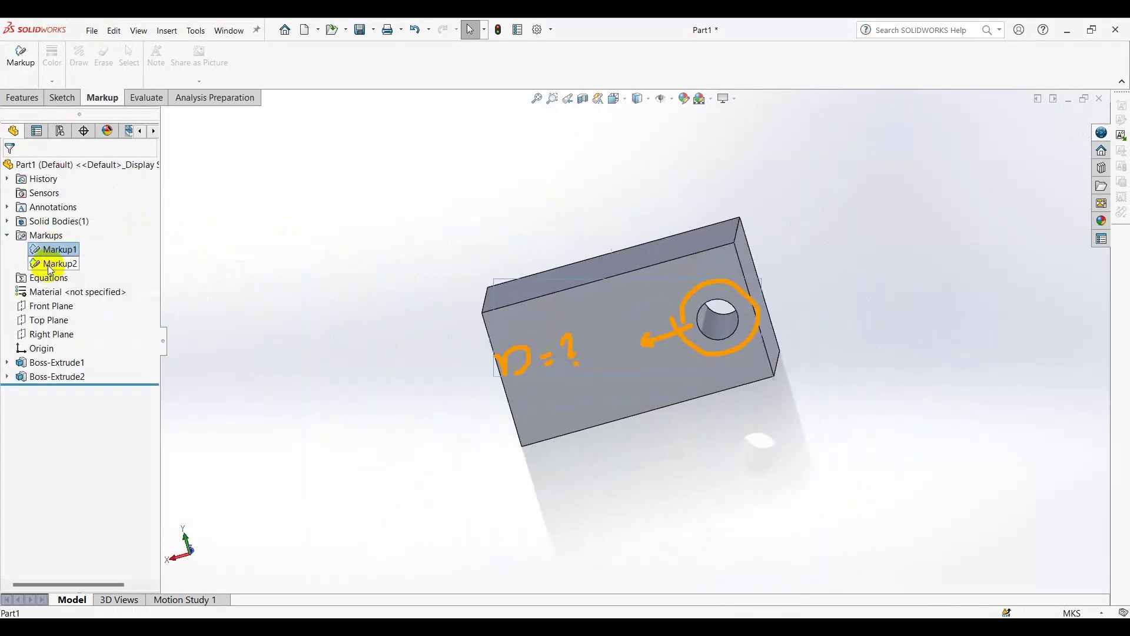
{"action": "left_click", "coordinate": [60, 253]}
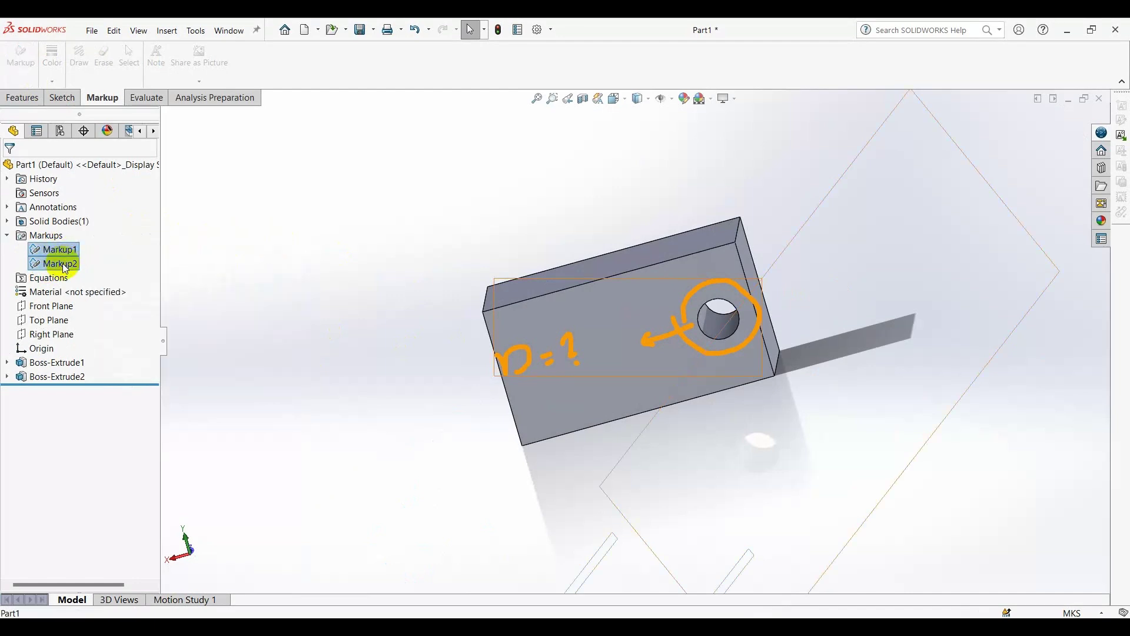
{"action": "right_click", "coordinate": [65, 268]}
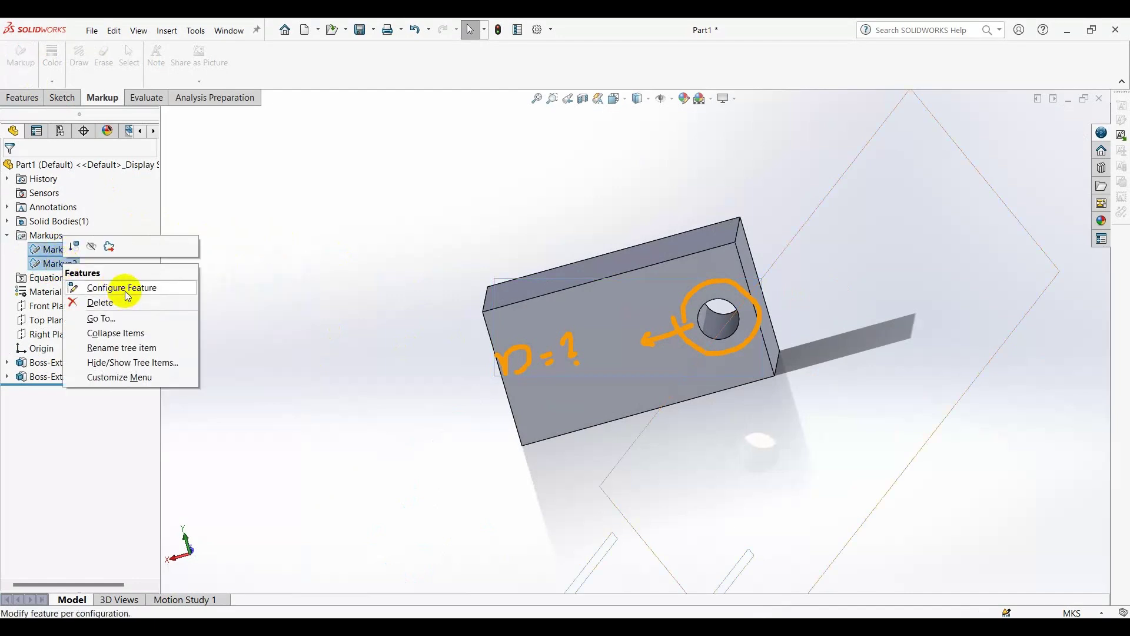
{"action": "key", "text": "Escape"}
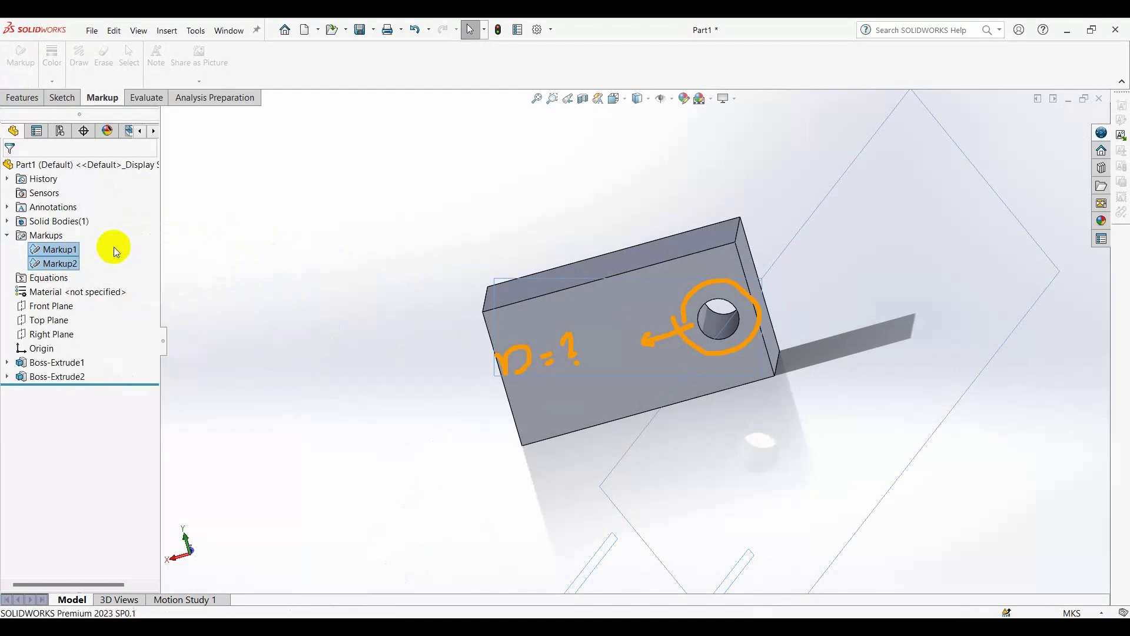
Save the selected markups as a PDF named modification_report on the Desktop.
{"action": "left_click", "coordinate": [230, 312]}
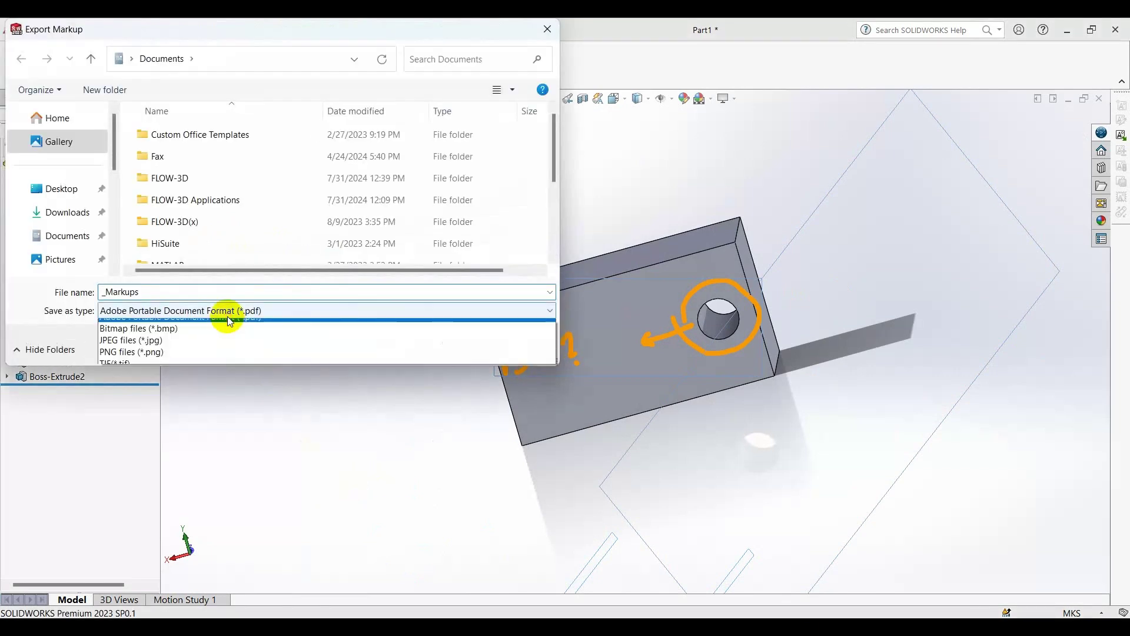
{"action": "left_click", "coordinate": [180, 293]}
{"action": "left_click", "coordinate": [86, 198]}
{"action": "double_click", "coordinate": [170, 286]}
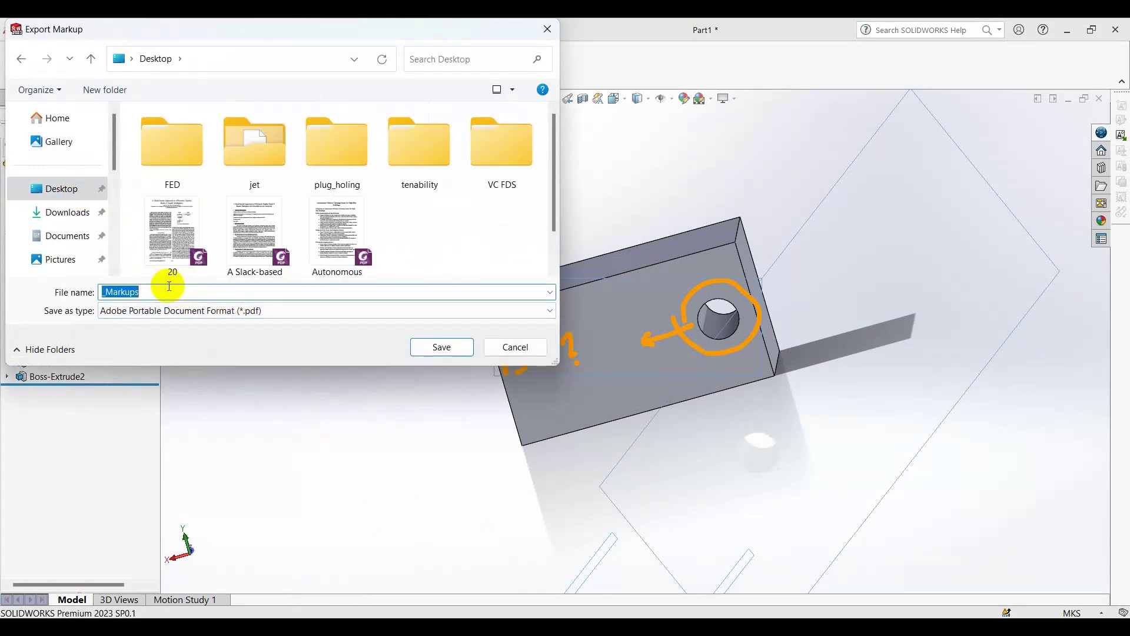
{"action": "type", "text": "re"}
{"action": "key", "text": "BackSpace"}
{"action": "type", "text": "m"}
{"action": "type", "text": "odif"}
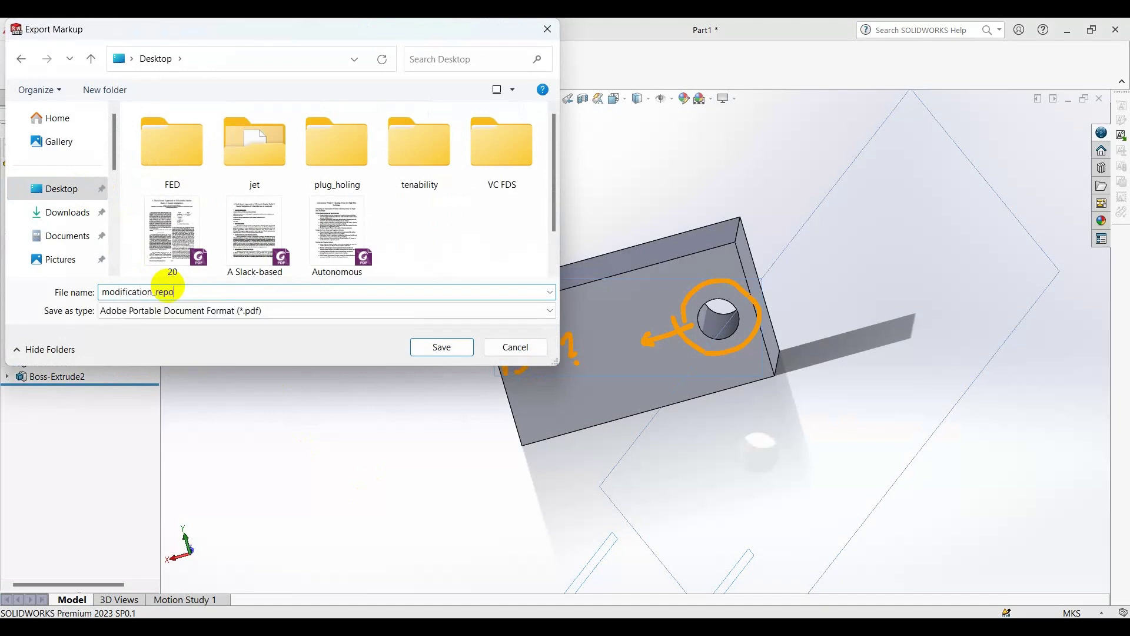
{"action": "left_click", "coordinate": [448, 347]}
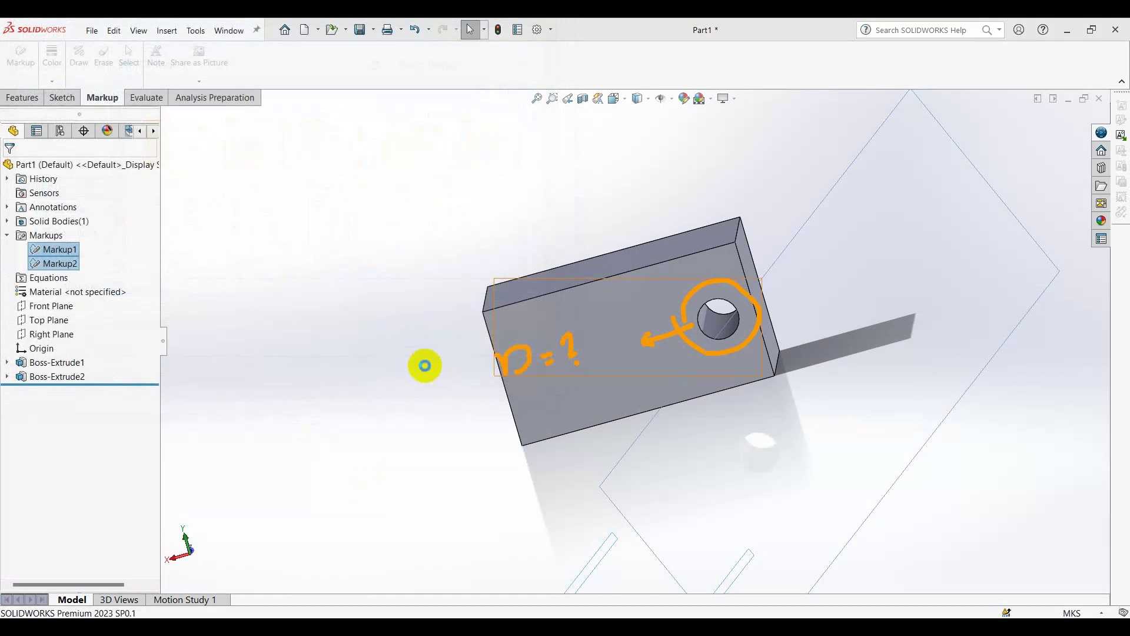
{"action": "left_click", "coordinate": [421, 365]}
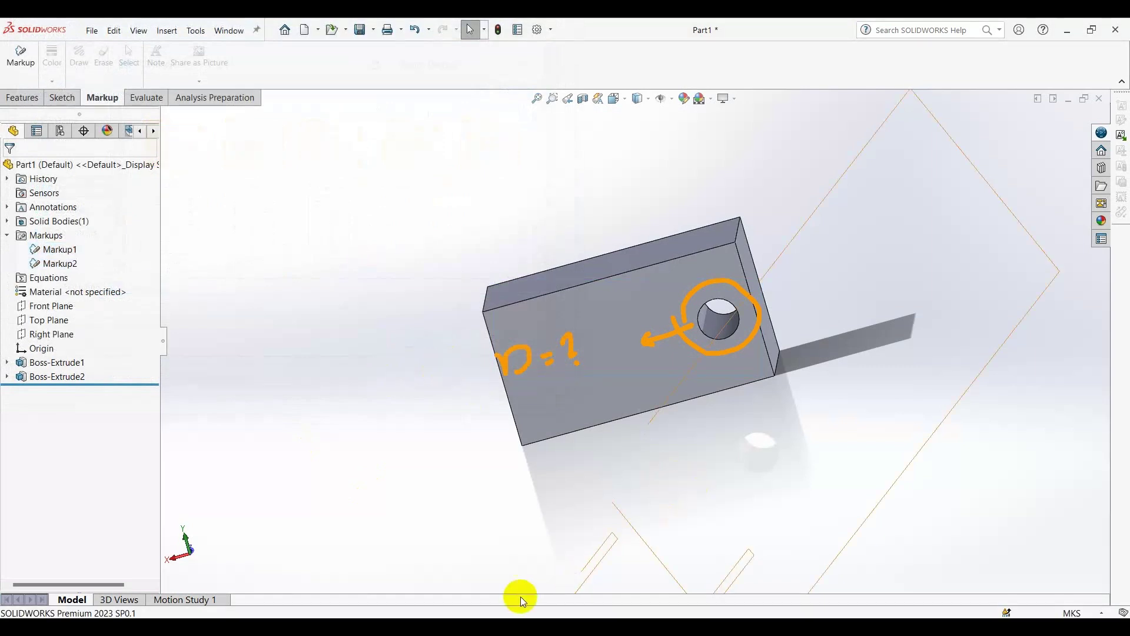
Show the desktop and open modification_report.pdf in Foxit PhantomPDF.
{"action": "key", "text": "super+d"}
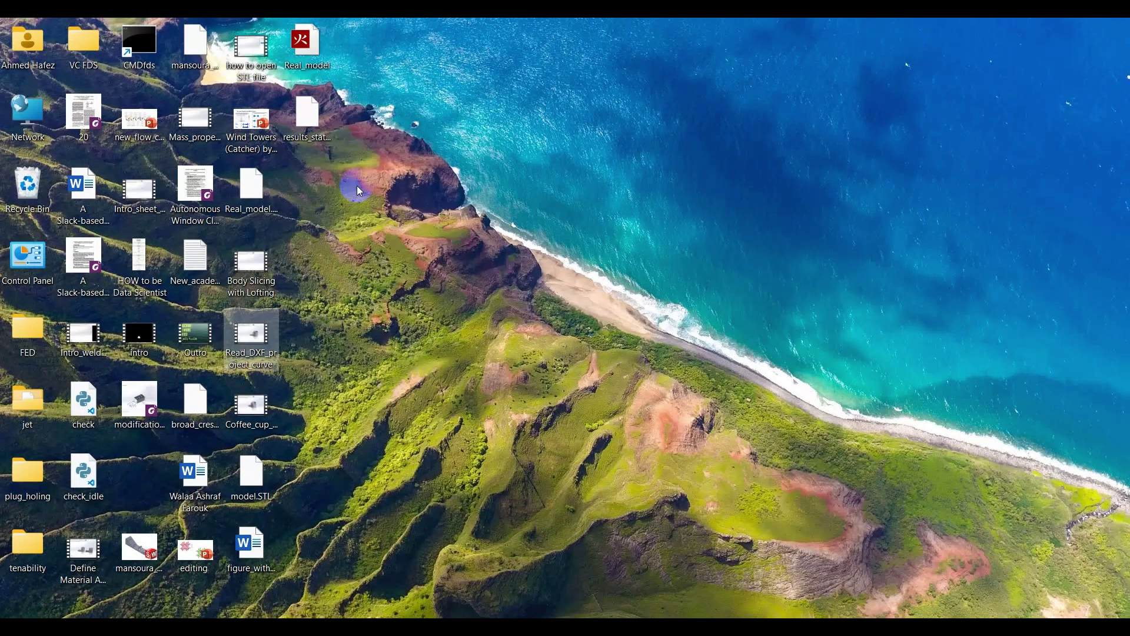
{"action": "left_click", "coordinate": [242, 429]}
{"action": "type", "text": "modi"}
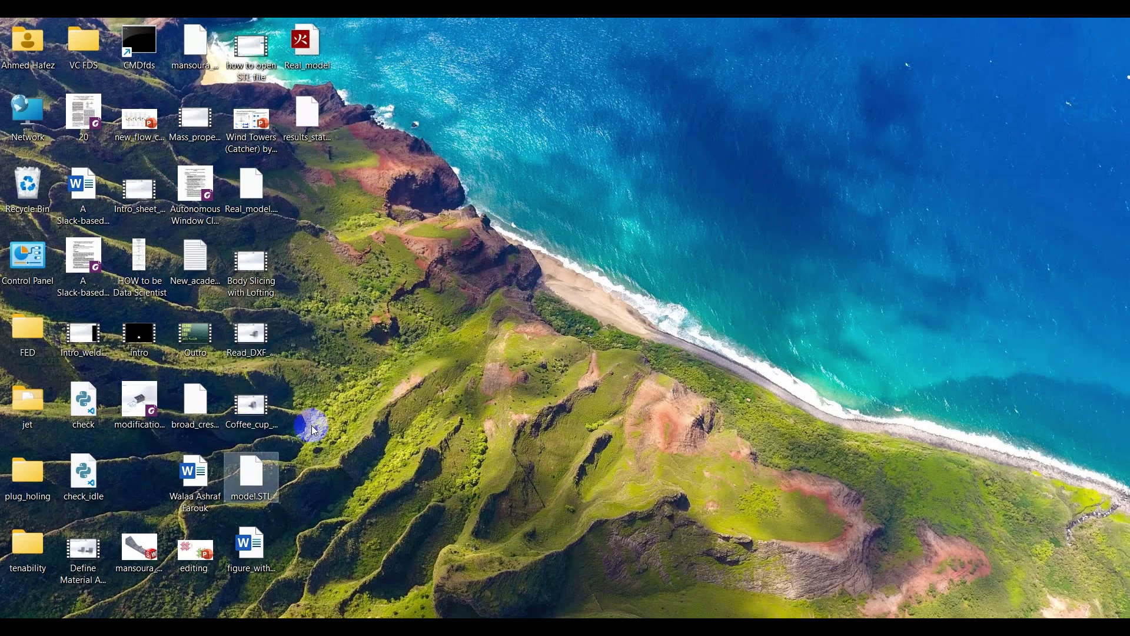
{"action": "left_click", "coordinate": [159, 413]}
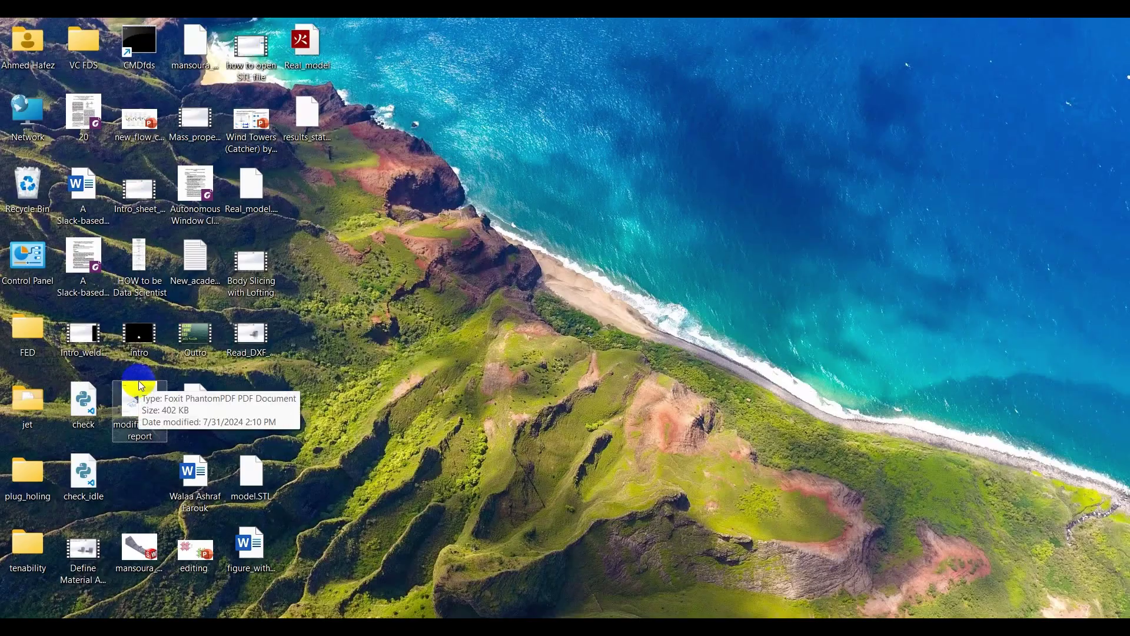
{"action": "double_click", "coordinate": [142, 385]}
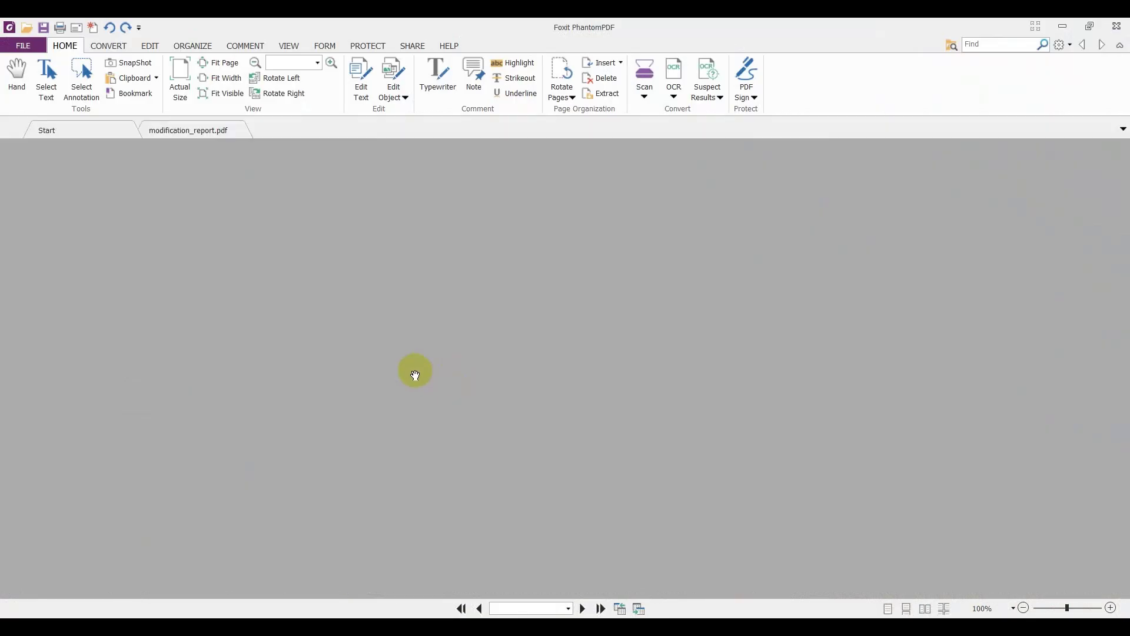
Scroll through both pages of modification_report.pdf, then close Foxit PhantomPDF.
{"action": "scroll", "coordinate": [415, 372], "scroll_direction": "down", "scroll_amount": 2}
{"action": "scroll", "coordinate": [416, 371], "scroll_direction": "down", "scroll_amount": 1}
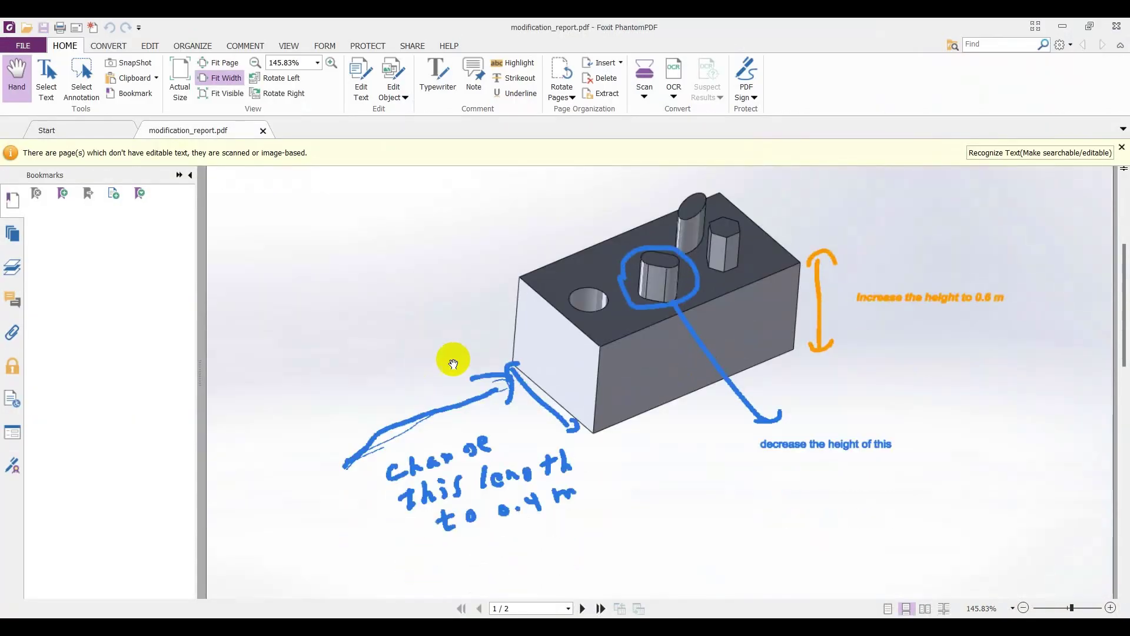
{"action": "scroll", "coordinate": [599, 373], "scroll_direction": "down", "scroll_amount": 3}
{"action": "scroll", "coordinate": [586, 365], "scroll_direction": "down", "scroll_amount": 3}
{"action": "scroll", "coordinate": [574, 364], "scroll_direction": "down", "scroll_amount": 2}
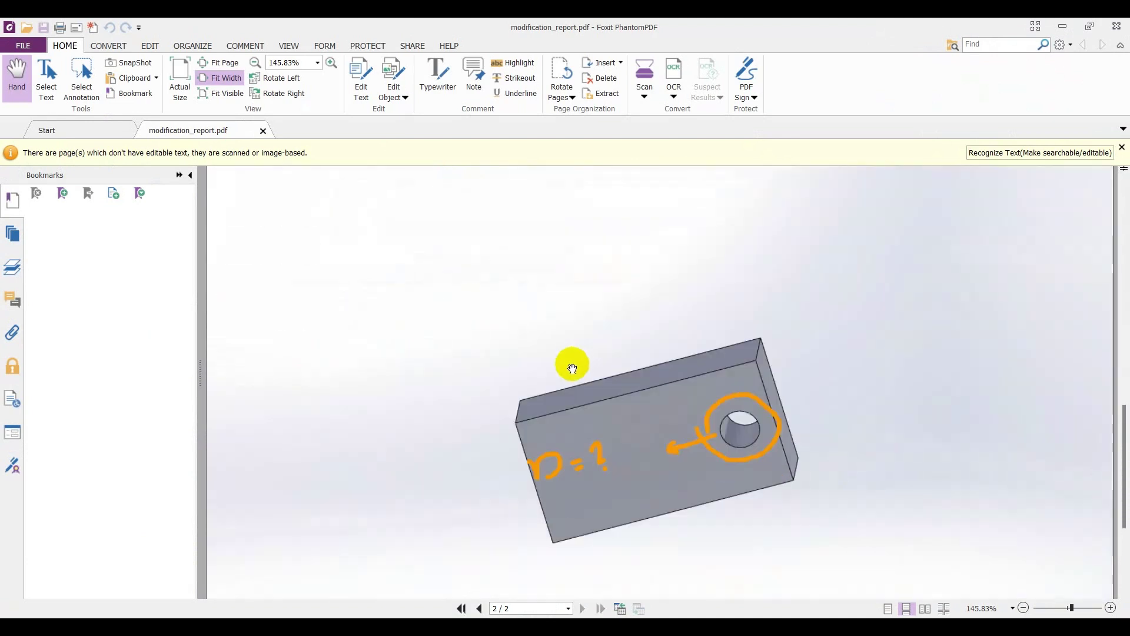
{"action": "scroll", "coordinate": [530, 356], "scroll_direction": "up", "scroll_amount": 2}
{"action": "scroll", "coordinate": [471, 348], "scroll_direction": "down", "scroll_amount": 5}
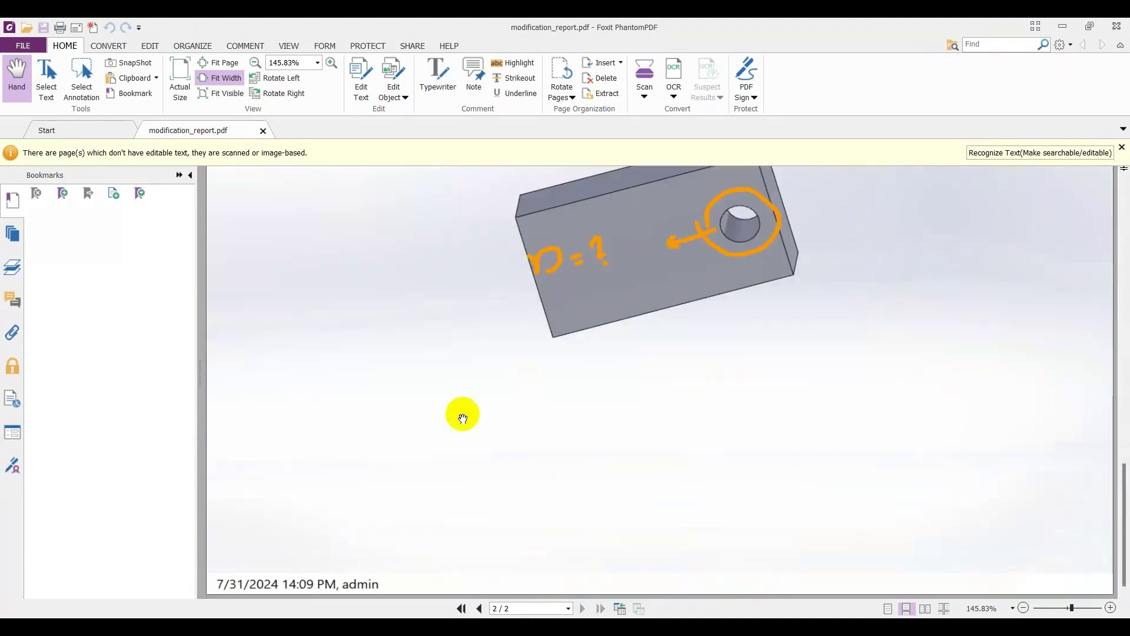
{"action": "left_click", "coordinate": [1117, 26]}
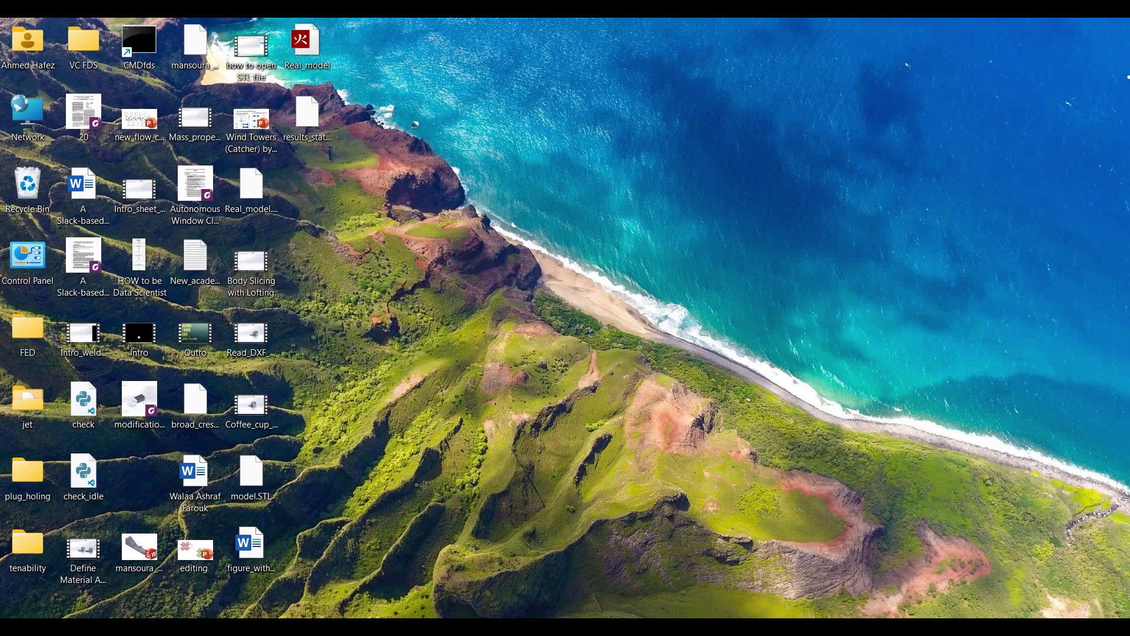